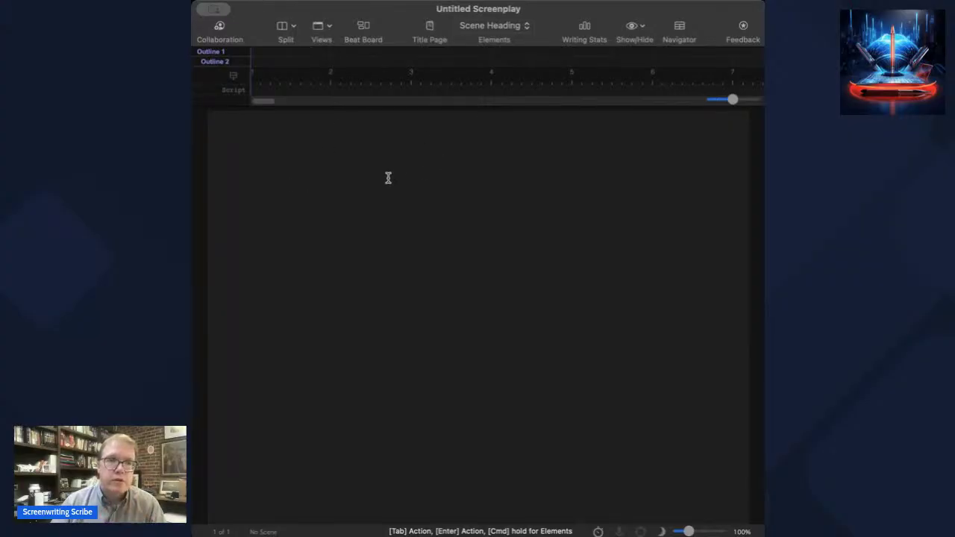
Step: Write the scene heading "EXT. CEMTERY - NIGHT" on the first line of the blank screenplay
{"action": "left_click", "coordinate": [358, 168]}
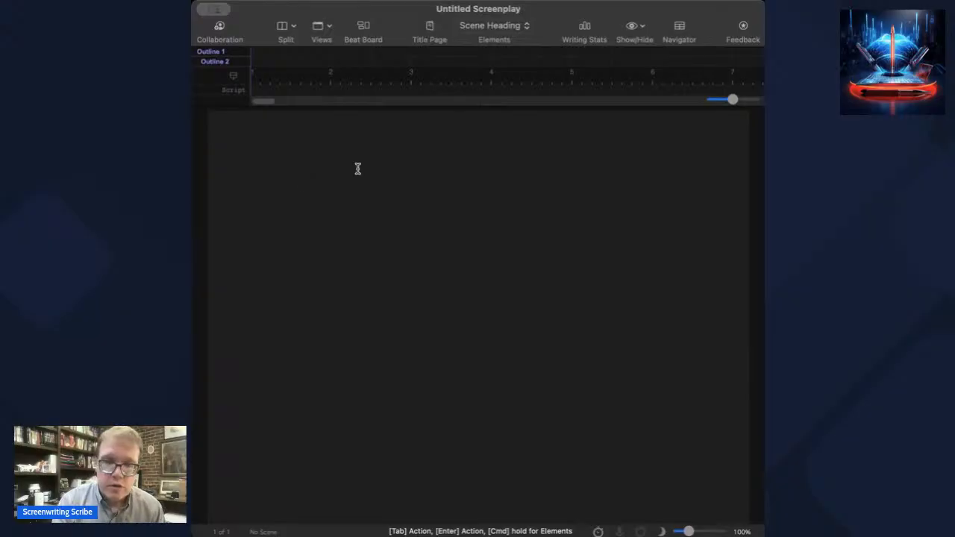
{"action": "type", "text": "EXT."}
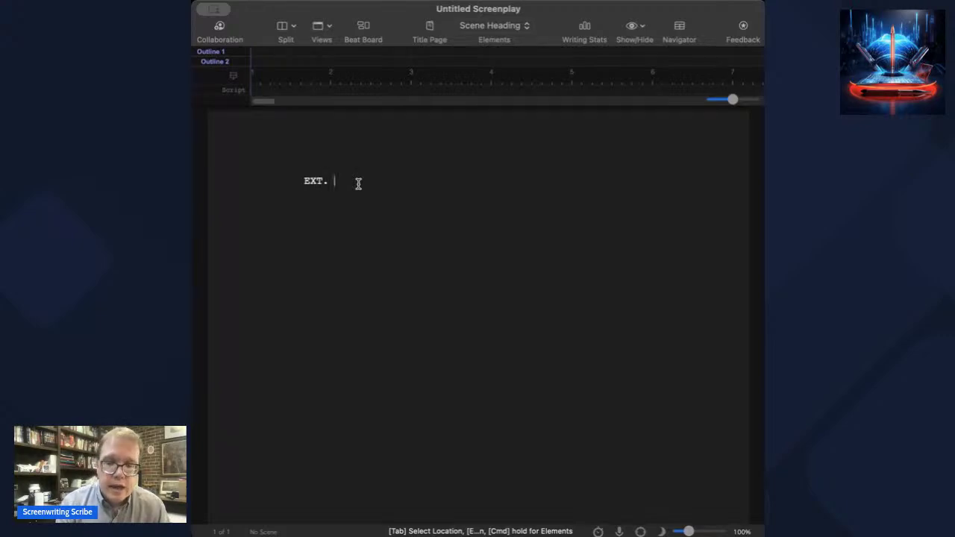
{"action": "type", "text": "CEM"}
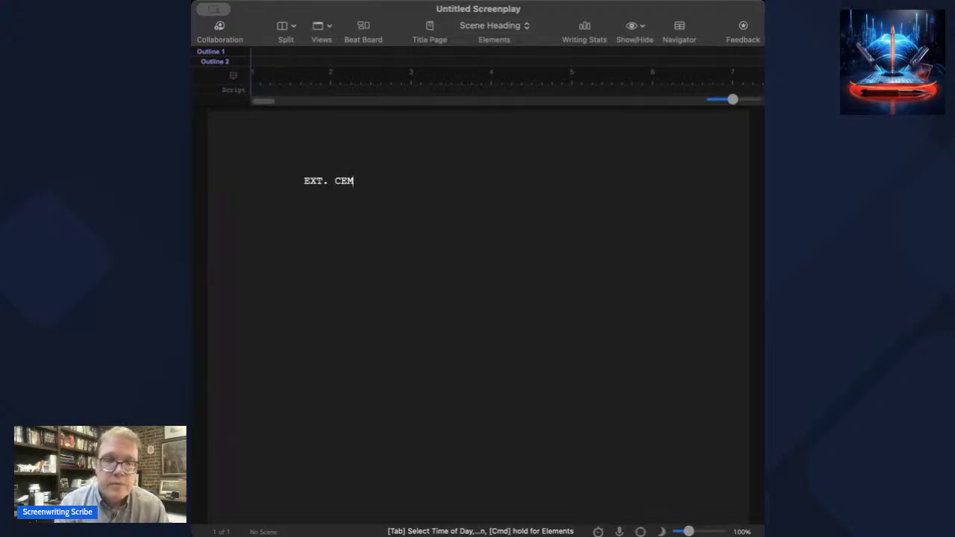
{"action": "type", "text": "T"}
{"action": "type", "text": "T"}
{"action": "key", "text": "BackSpace"}
{"action": "key", "text": "BackSpace"}
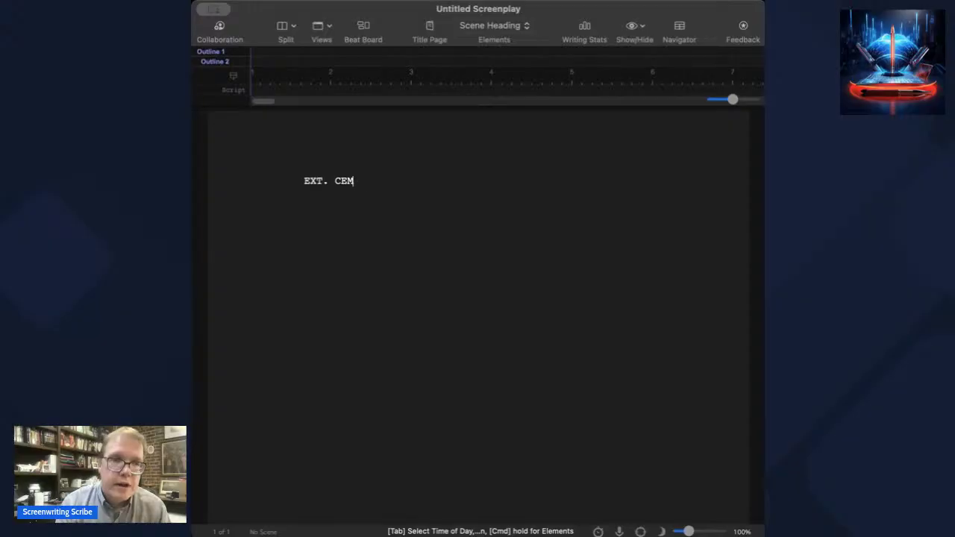
{"action": "type", "text": "TERY"}
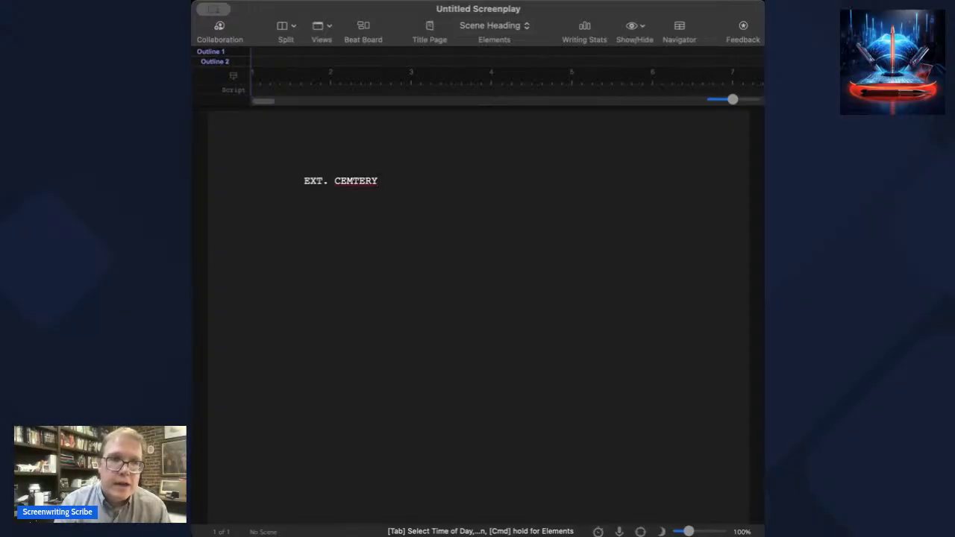
{"action": "type", "text": " - NIGHT"}
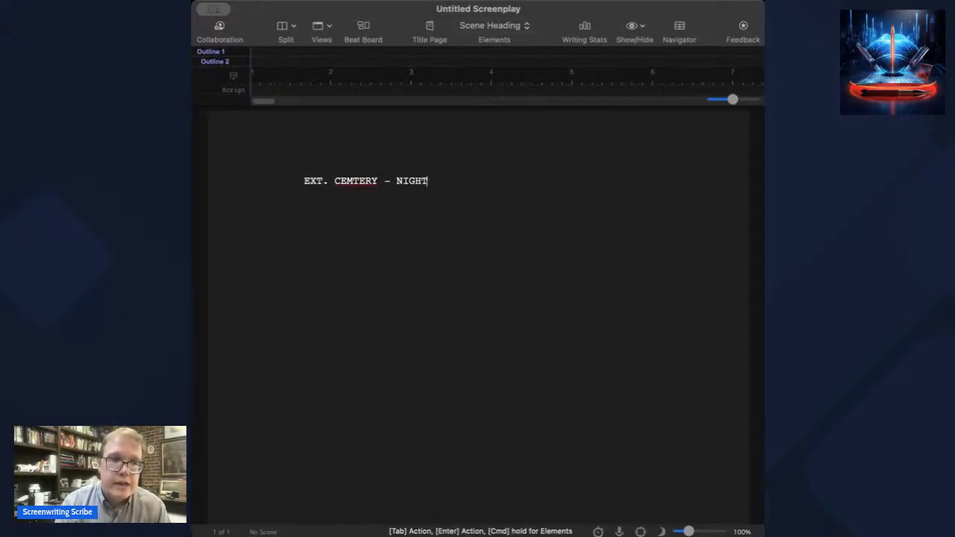
Step: Correct the misspelled location in the scene heading to the suggested "CEMETERY" and start a new action line below it
{"action": "double_click", "coordinate": [353, 181]}
{"action": "right_click", "coordinate": [353, 179]}
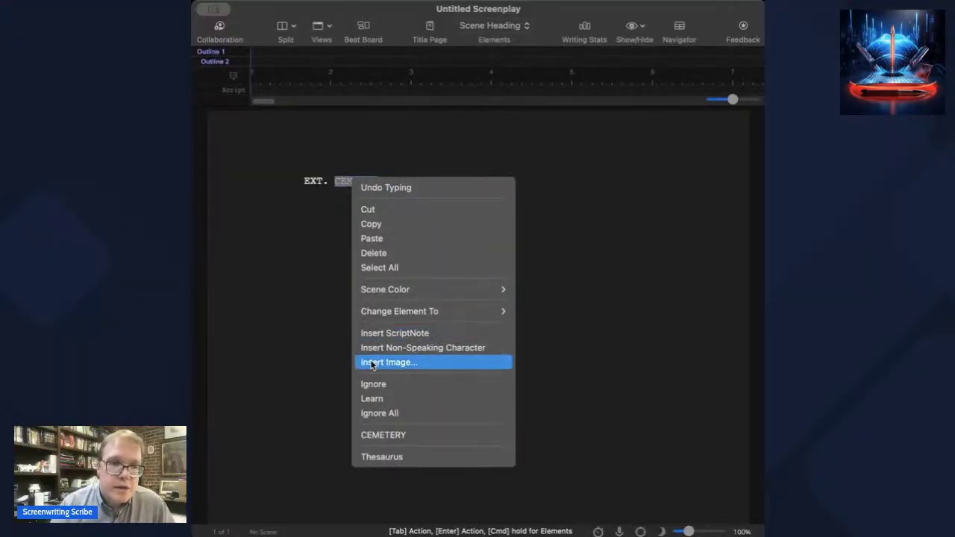
{"action": "left_click", "coordinate": [383, 435]}
{"action": "left_click", "coordinate": [446, 180]}
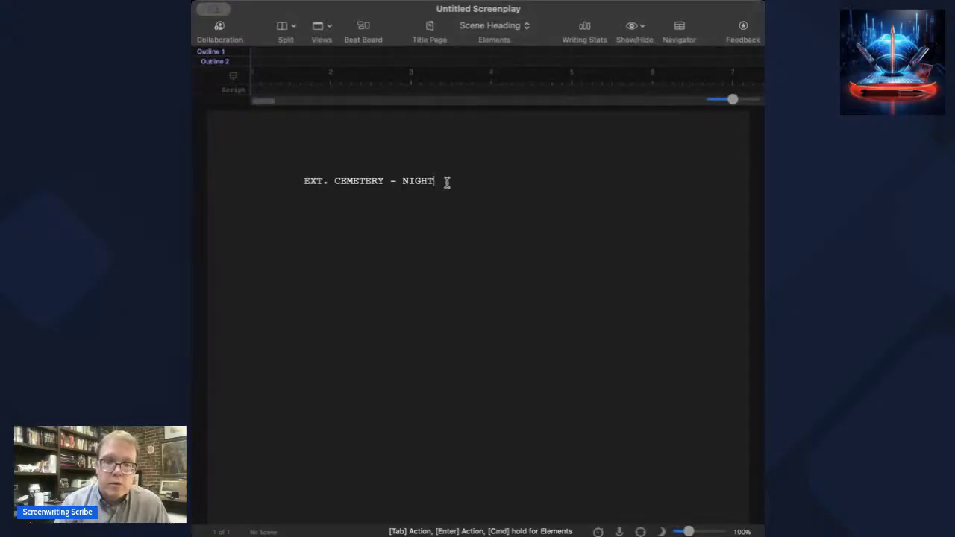
{"action": "key", "text": "Return"}
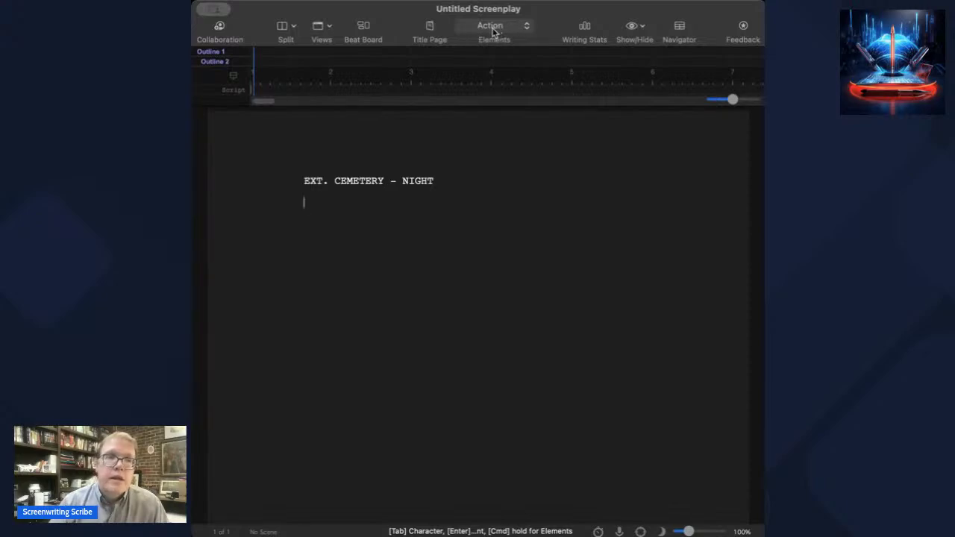
Step: Switch the empty line's element type to Character and back to Action
{"action": "left_click", "coordinate": [526, 30]}
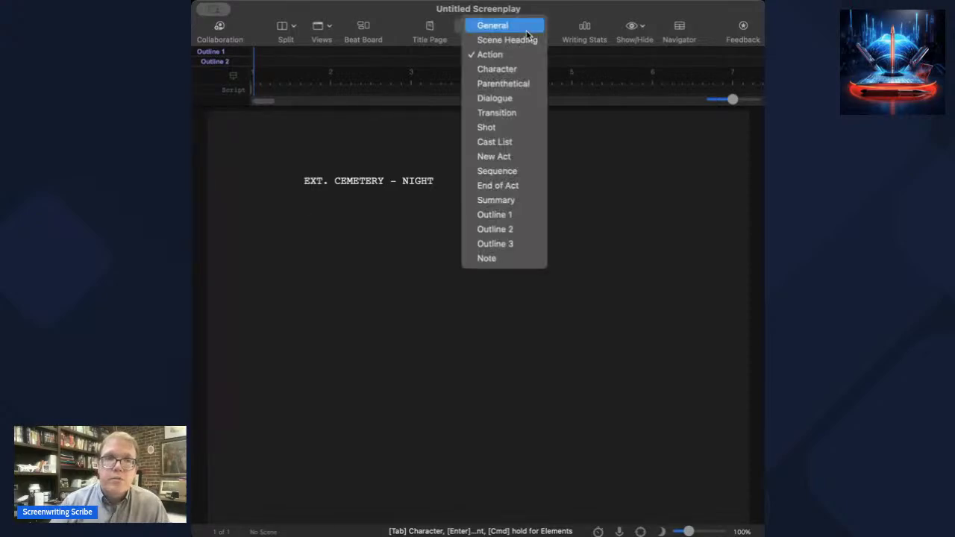
{"action": "left_click", "coordinate": [525, 70]}
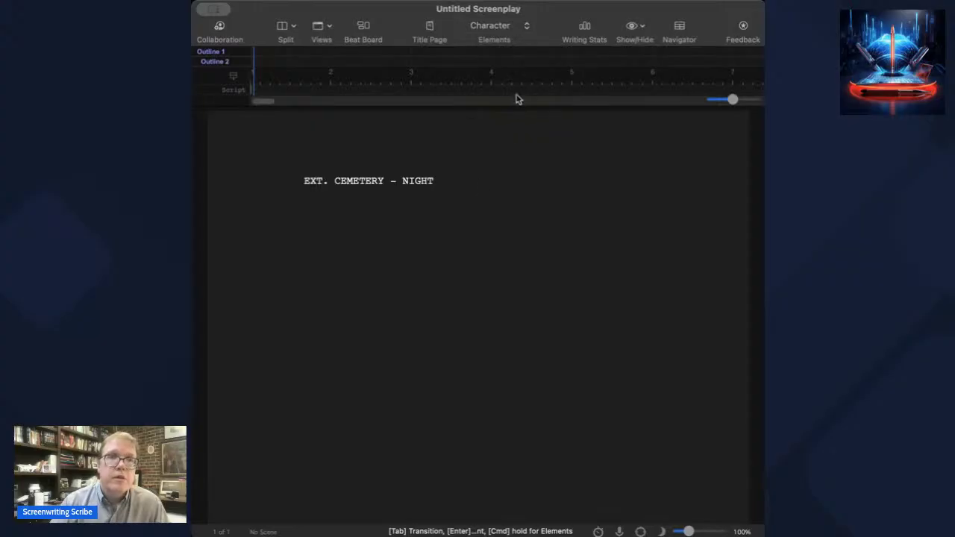
{"action": "left_click", "coordinate": [528, 27]}
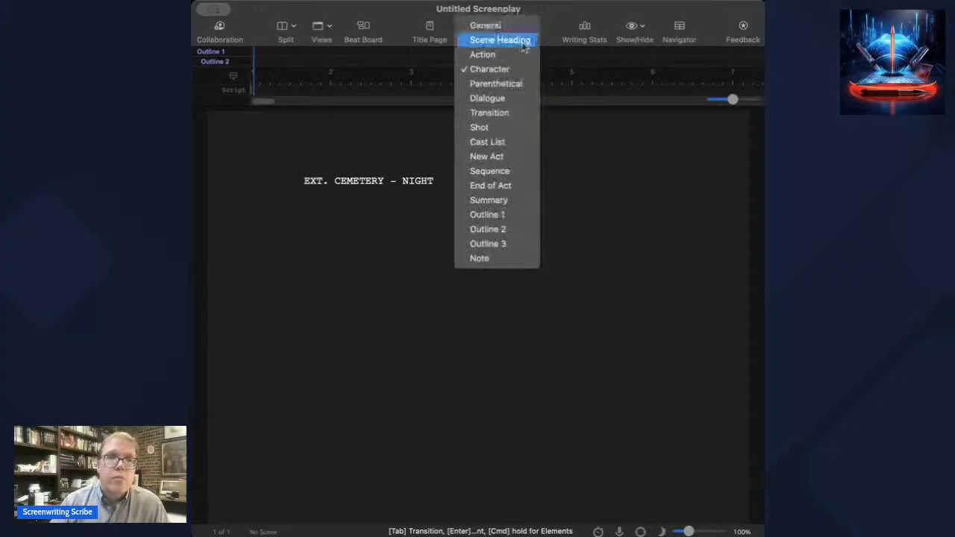
{"action": "left_click", "coordinate": [522, 56]}
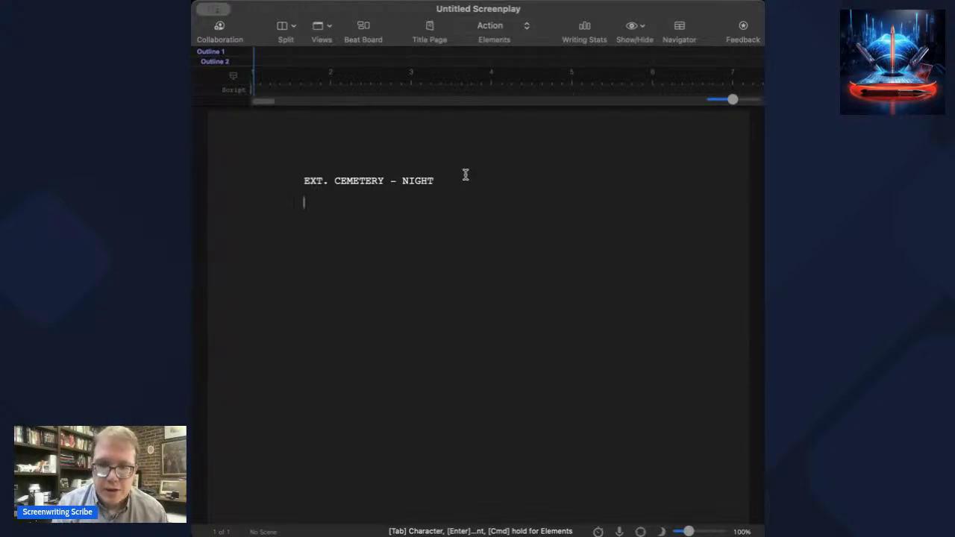
Step: Write the action text "It was a dark and stormy night. The wind was howling." below the scene heading
{"action": "type", "text": "It was a"}
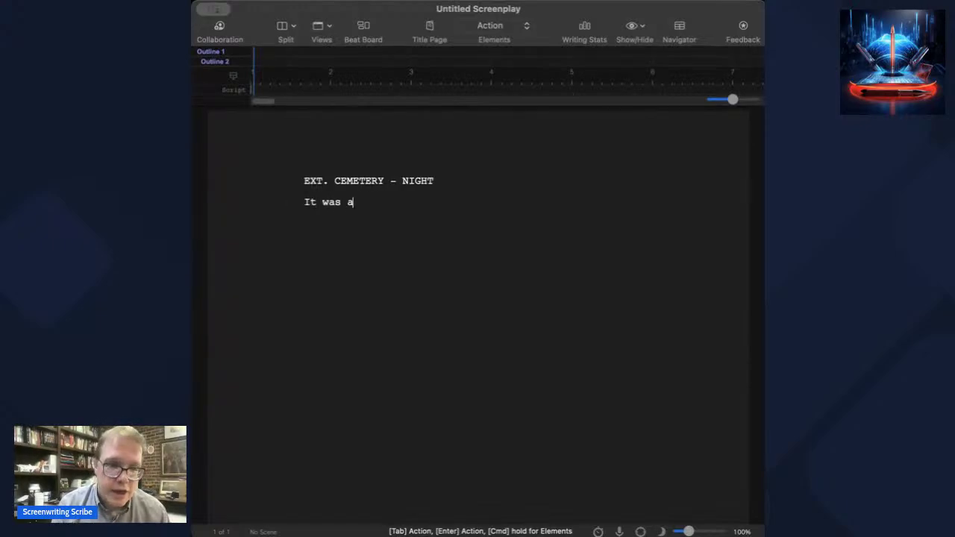
{"action": "type", "text": " dark and st"}
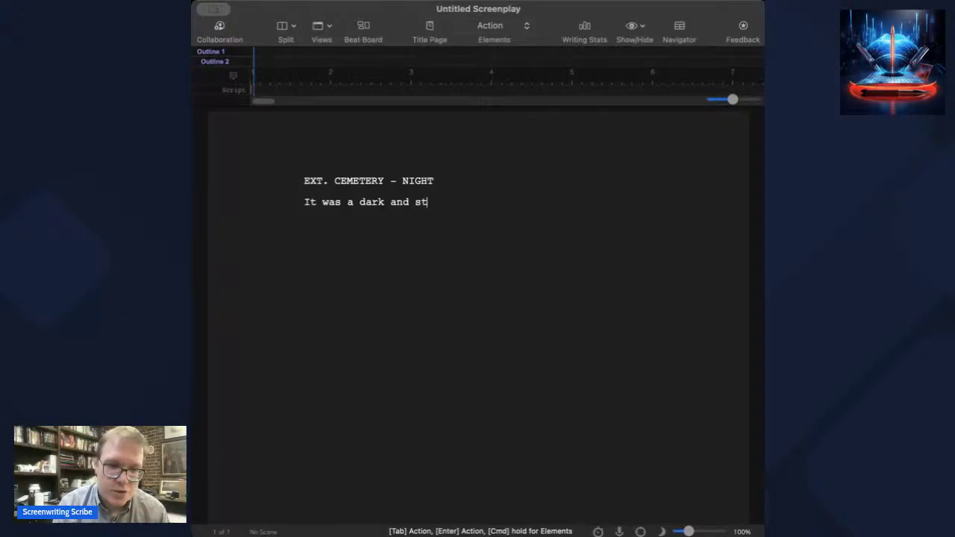
{"action": "type", "text": "ormny"}
{"action": "key", "text": "BackSpace"}
{"action": "key", "text": "BackSpace"}
{"action": "key", "text": "BackSpace"}
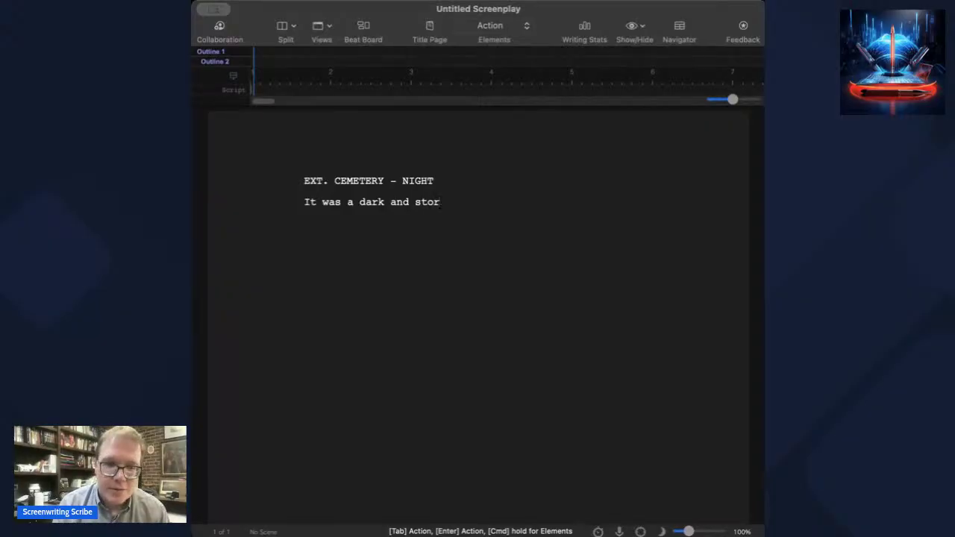
{"action": "type", "text": "my"}
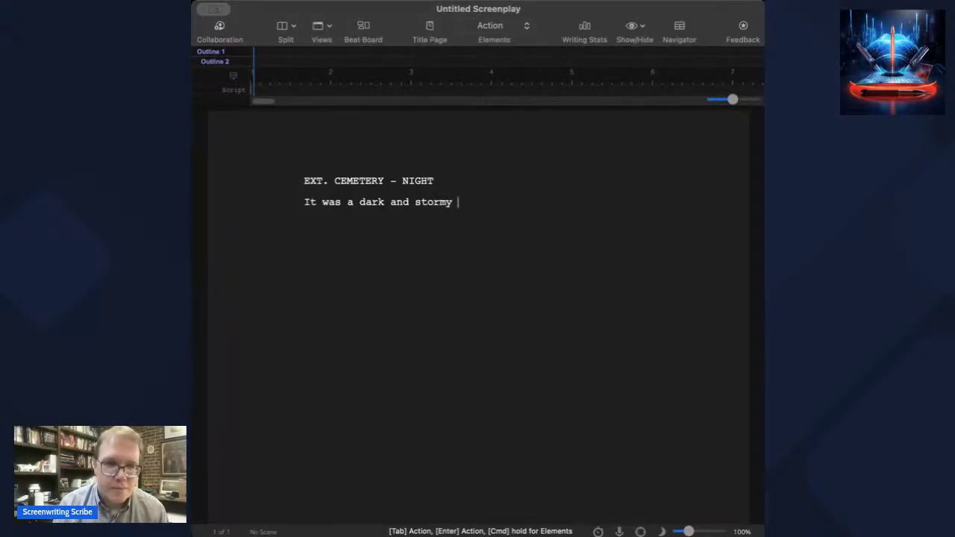
{"action": "type", "text": " nig"}
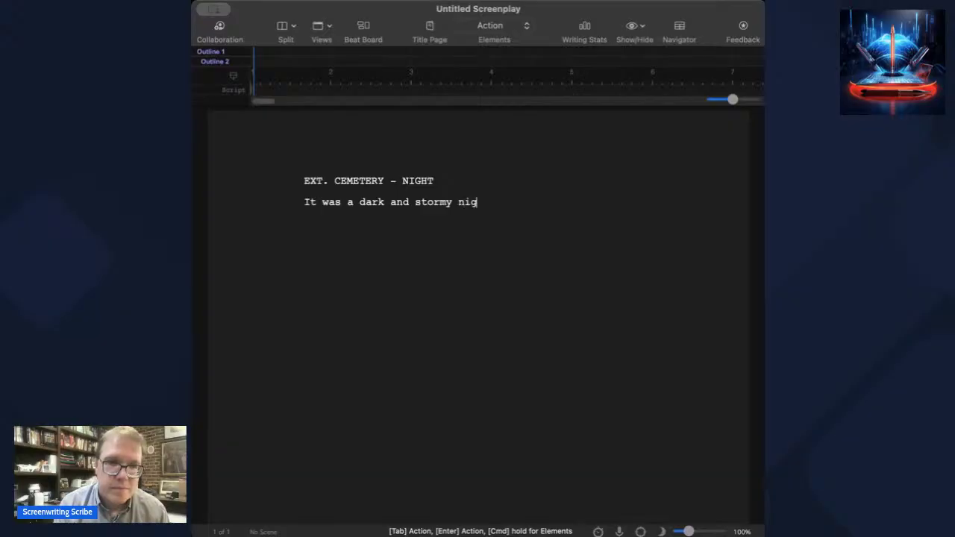
{"action": "type", "text": "ht.  The wind wa"}
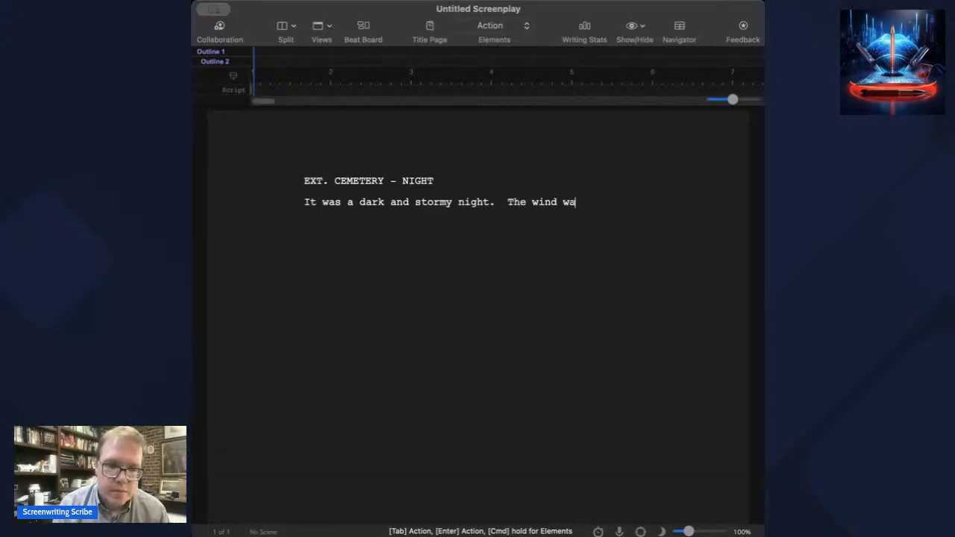
{"action": "type", "text": "s howli"}
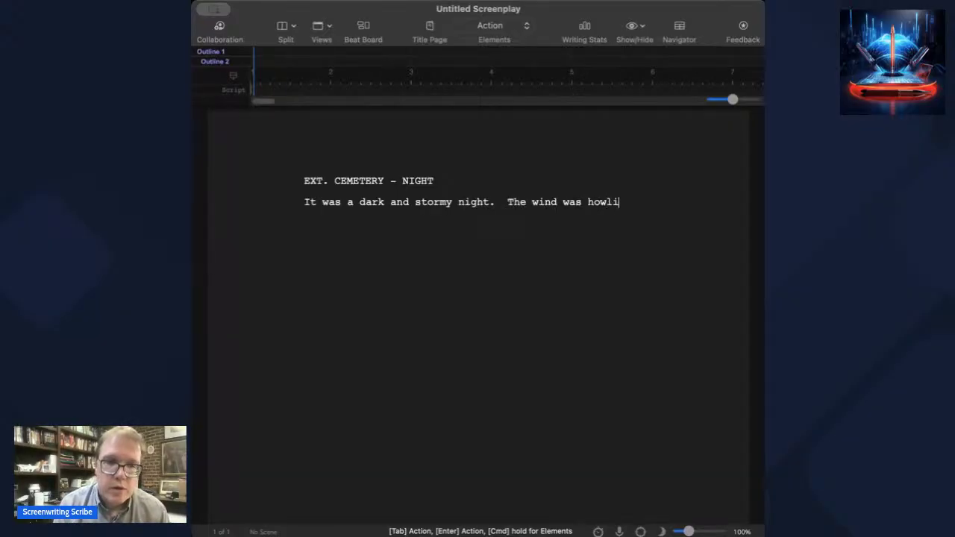
{"action": "type", "text": "ng.  "}
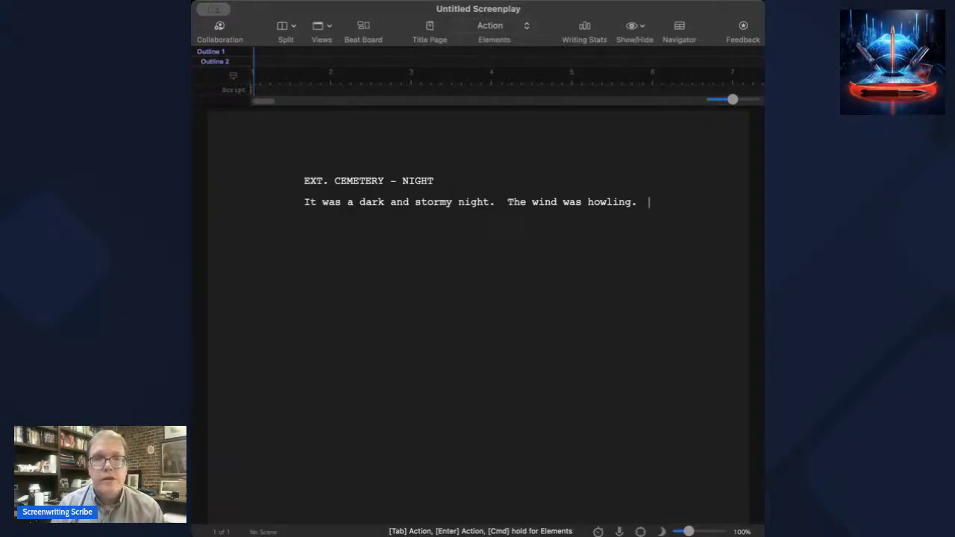
Step: Continue the action paragraph with "SARAH is walking thorugh the cemetery"
{"action": "type", "text": "SARA"}
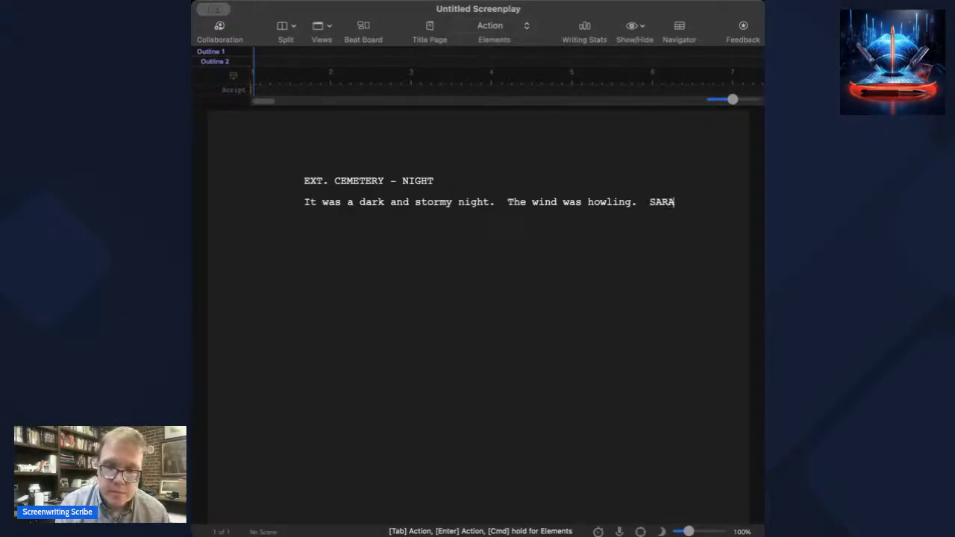
{"action": "type", "text": "H is walking "}
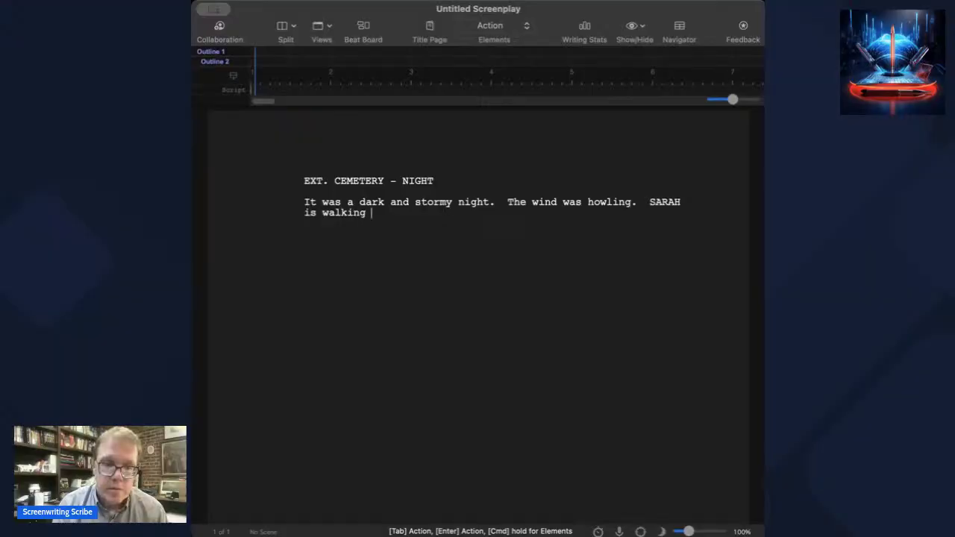
{"action": "type", "text": "thorugh the"}
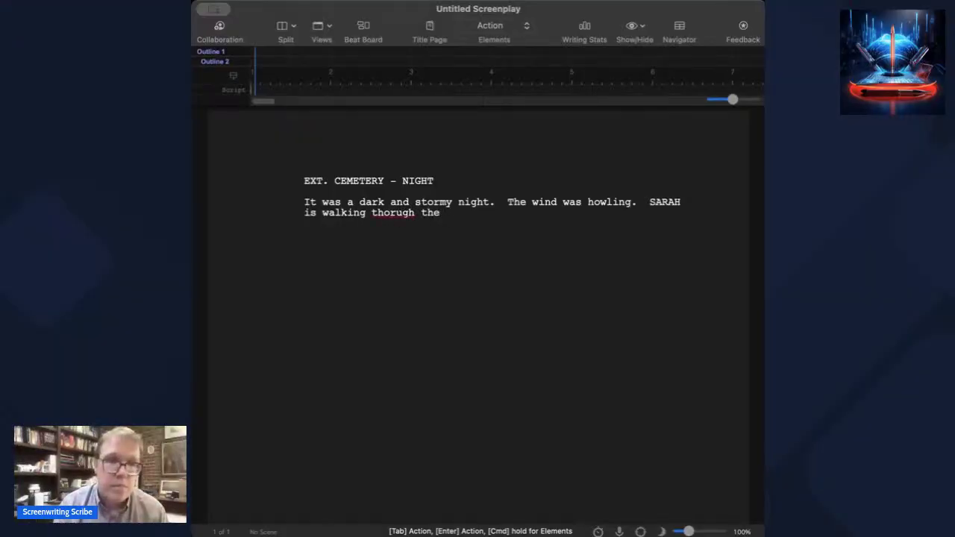
{"action": "type", "text": " cemetr"}
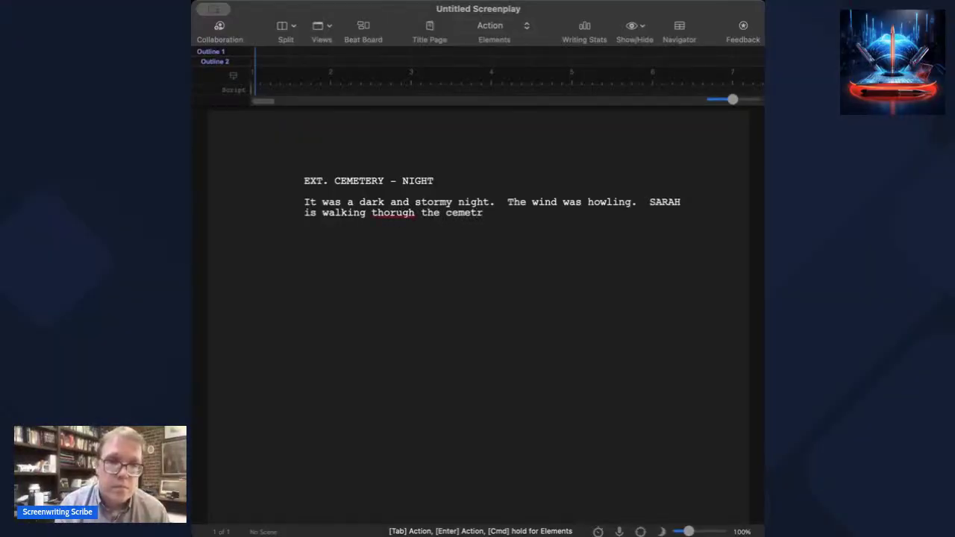
{"action": "key", "text": "BackSpace"}
{"action": "key", "text": "BackSpace"}
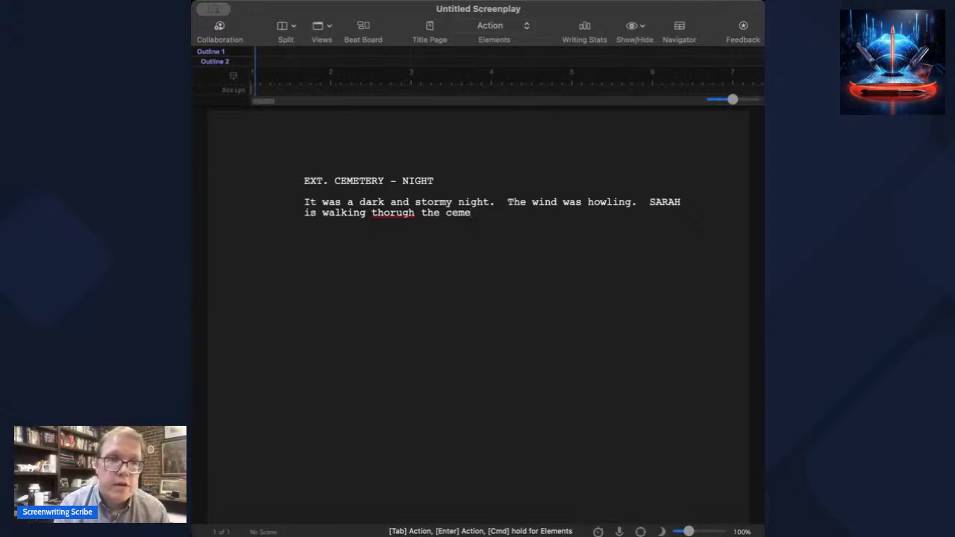
{"action": "type", "text": "tery"}
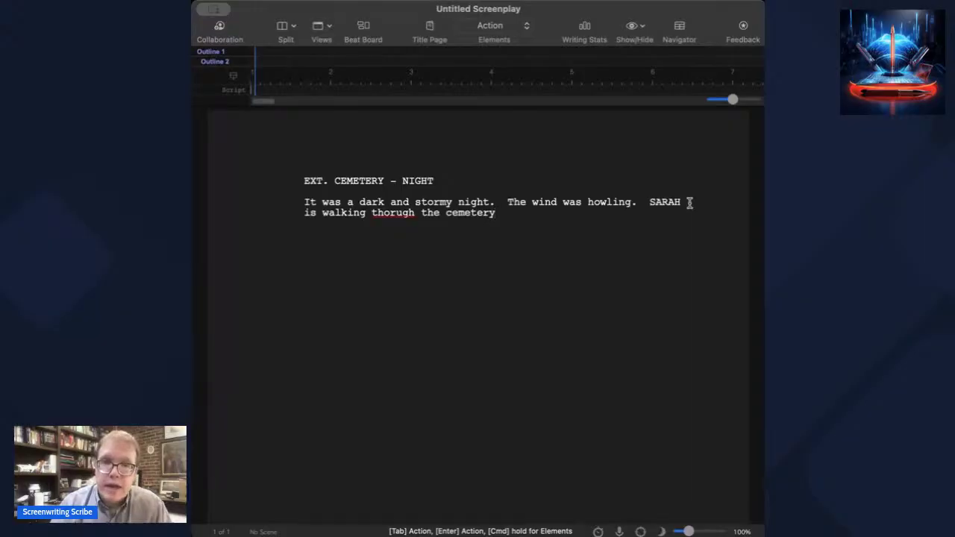
Step: Correct the misspelled "thorugh" to the suggested "through" and return to the end of the action paragraph
{"action": "right_click", "coordinate": [384, 213]}
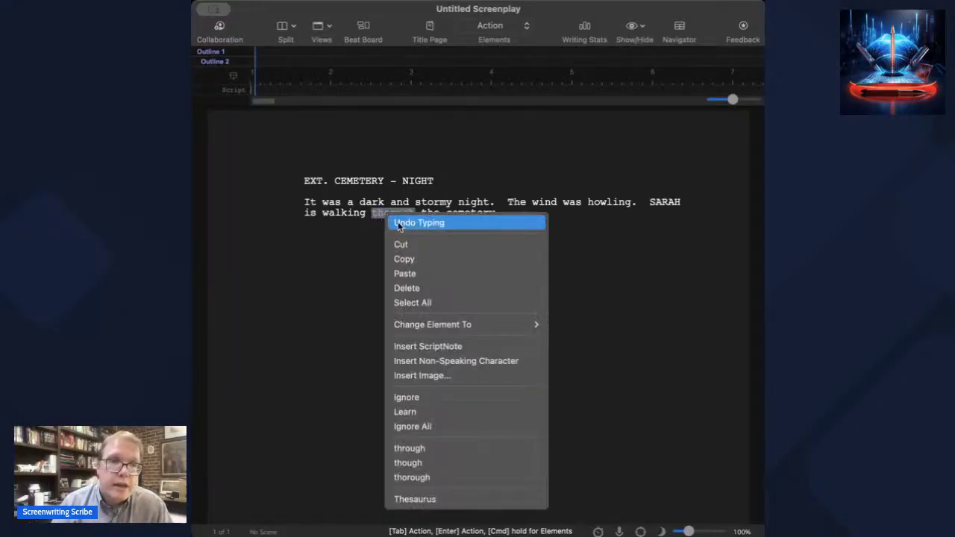
{"action": "left_click", "coordinate": [448, 448]}
{"action": "left_click", "coordinate": [514, 215]}
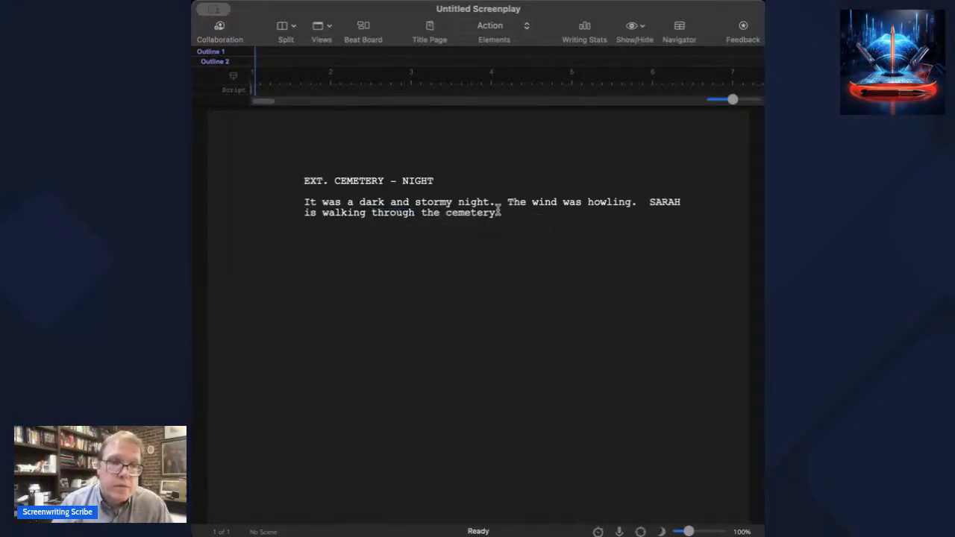
Step: Complete the cemetery action paragraph with "not paying attention to what is going on around her. She is lost in her thoughts."
{"action": "type", "text": "not"}
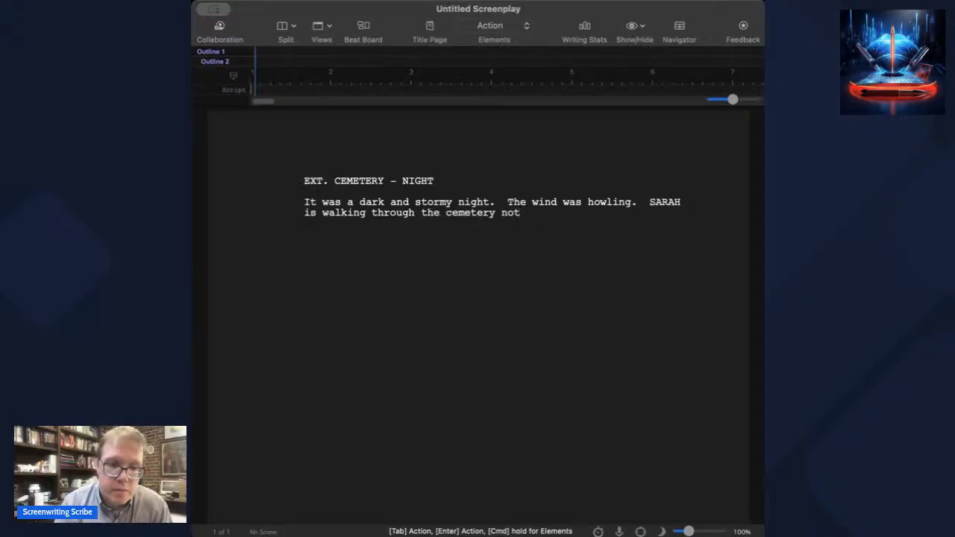
{"action": "type", "text": " payin"}
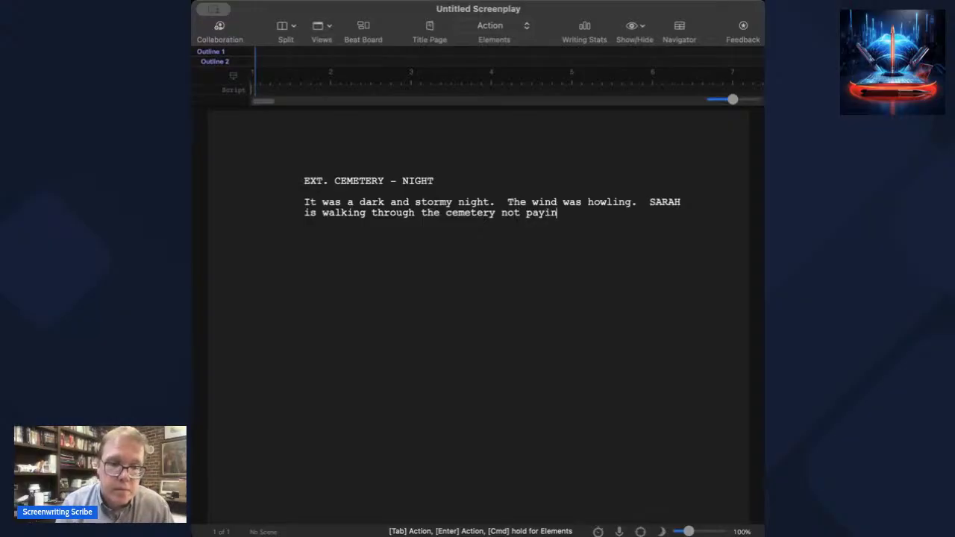
{"action": "type", "text": "g attention to wh"}
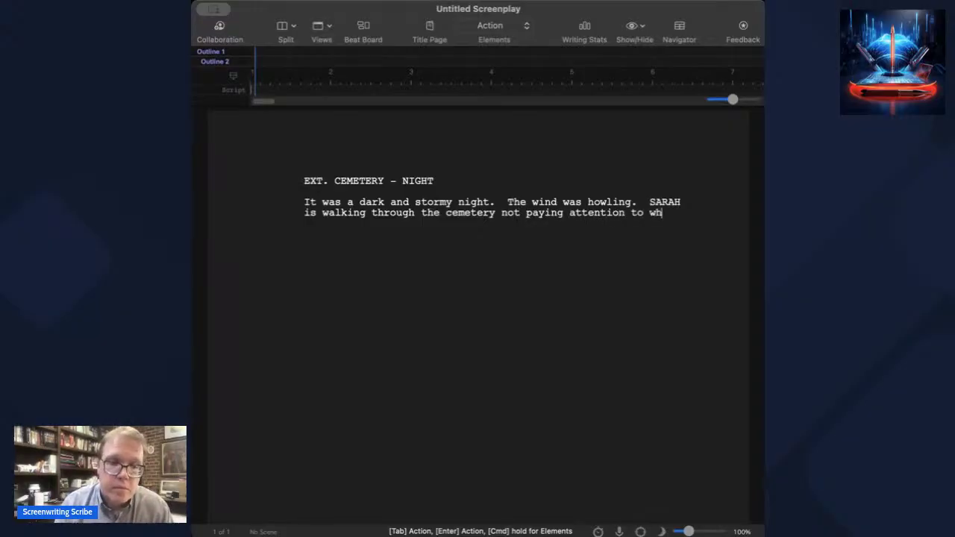
{"action": "type", "text": "at is going on a"}
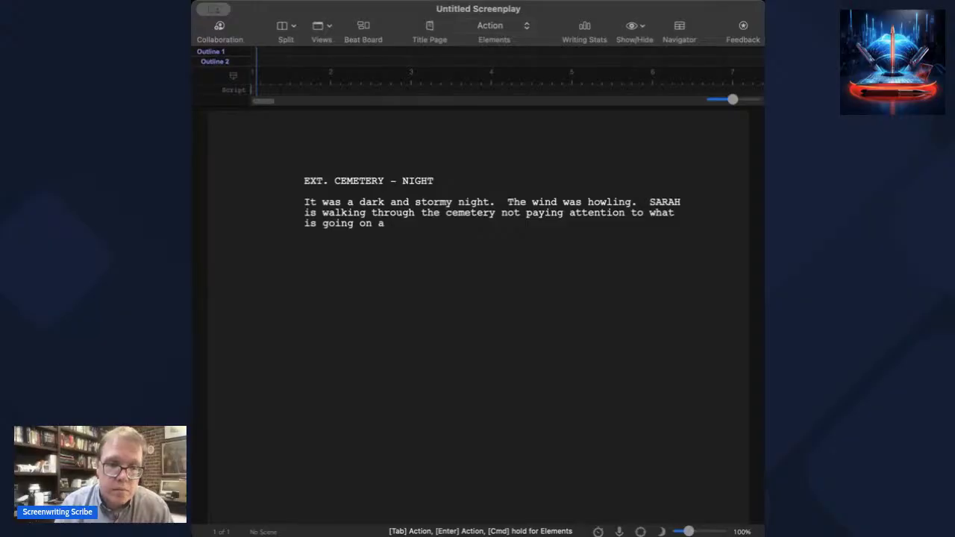
{"action": "type", "text": "round her.  Sh"}
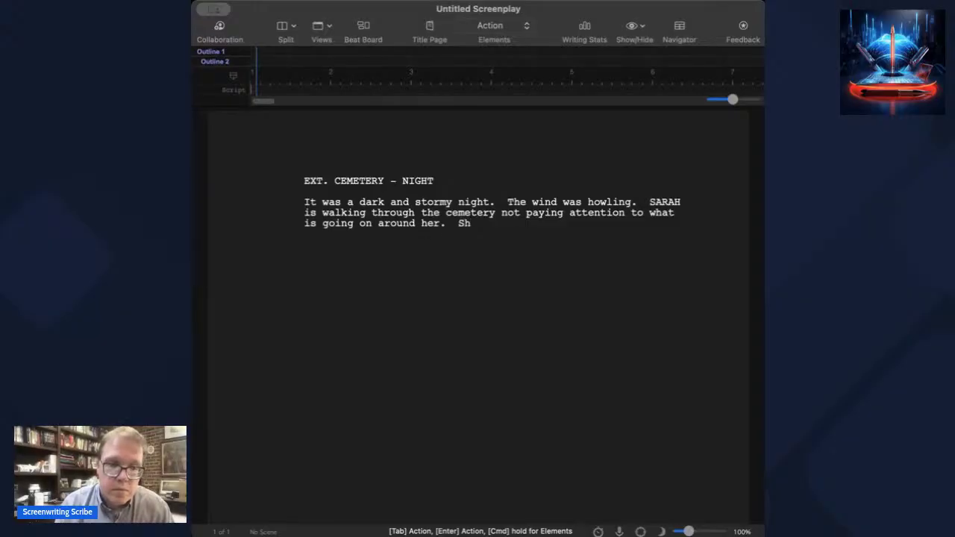
{"action": "type", "text": "e is lost in"}
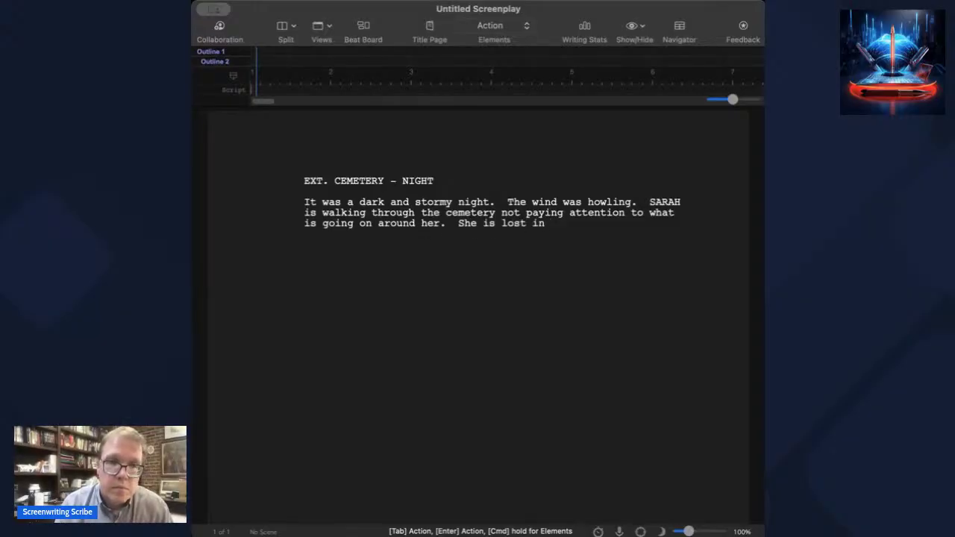
{"action": "type", "text": " her thoughts."}
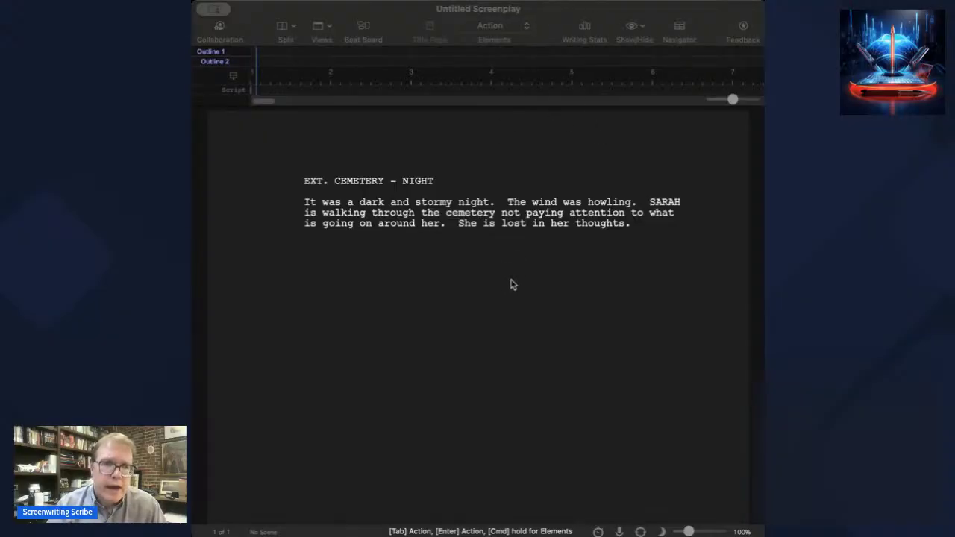
Step: Add the scene heading "EXT. GROCERY STORE - NIGHT" below the cemetery action and begin its action paragraph with "Sarah"
{"action": "left_click", "coordinate": [532, 10]}
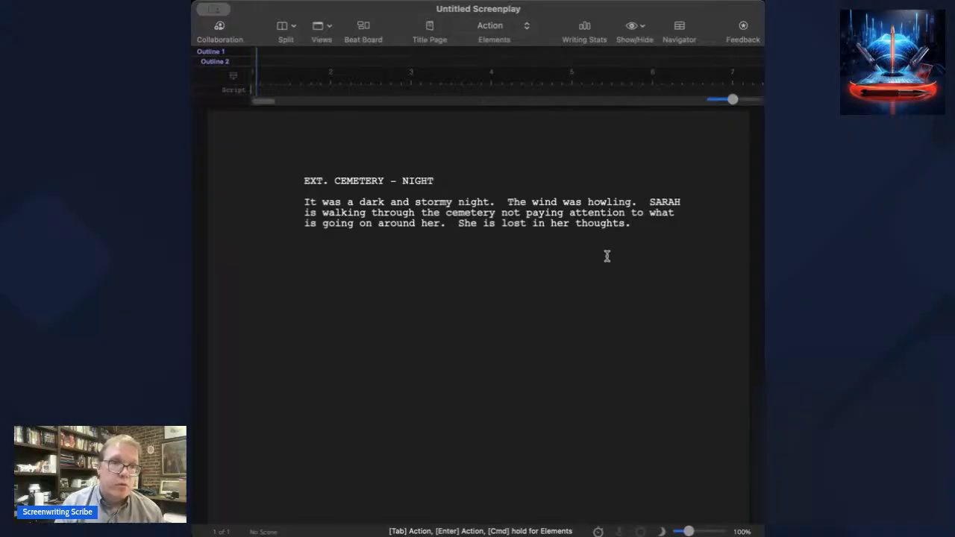
{"action": "key", "text": "Return"}
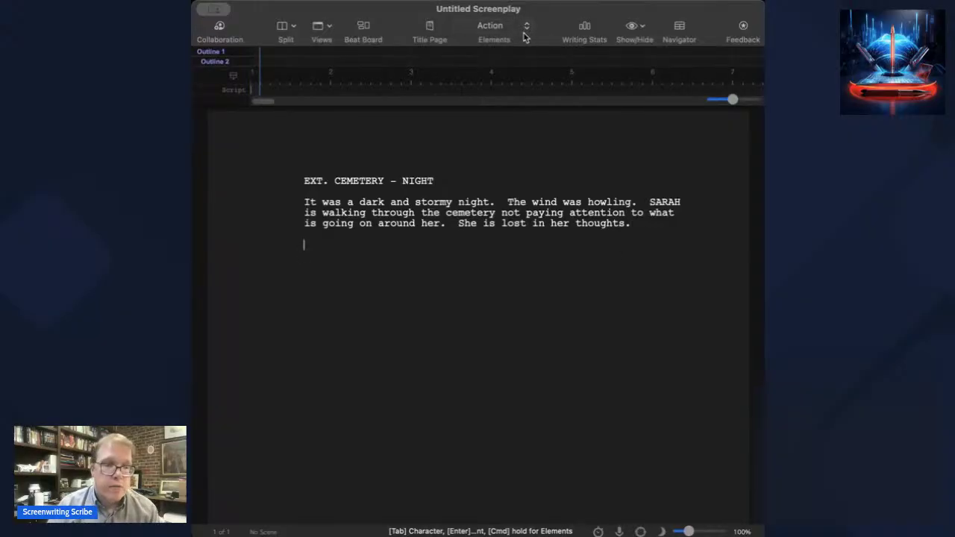
{"action": "key", "text": "Tab"}
{"action": "key", "text": "Tab"}
{"action": "key", "text": "Tab"}
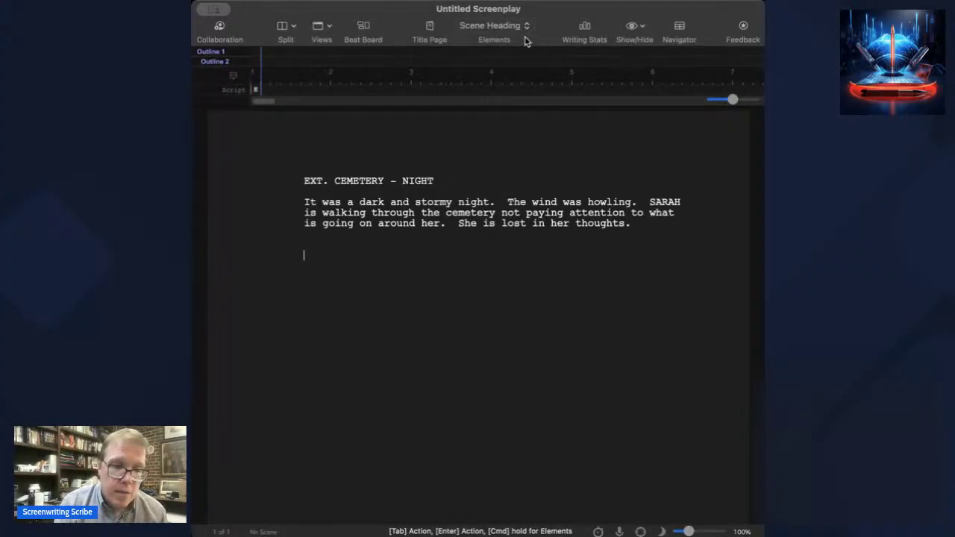
{"action": "type", "text": "EXT. "}
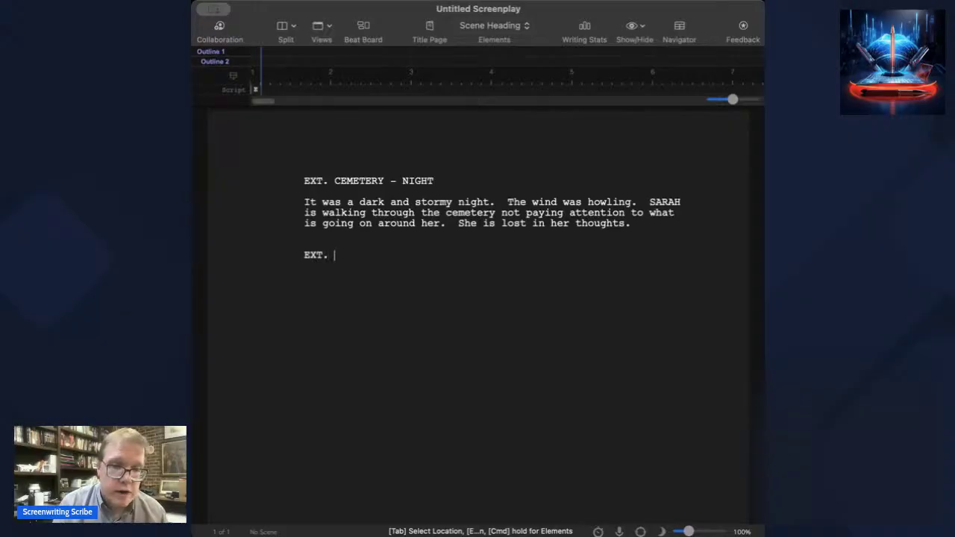
{"action": "type", "text": "GROCERY"}
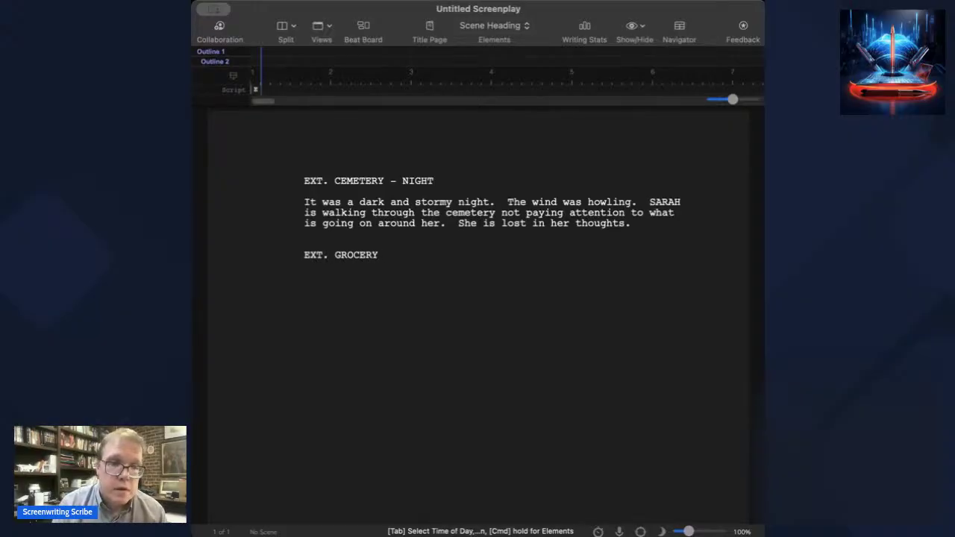
{"action": "type", "text": " STORE -"}
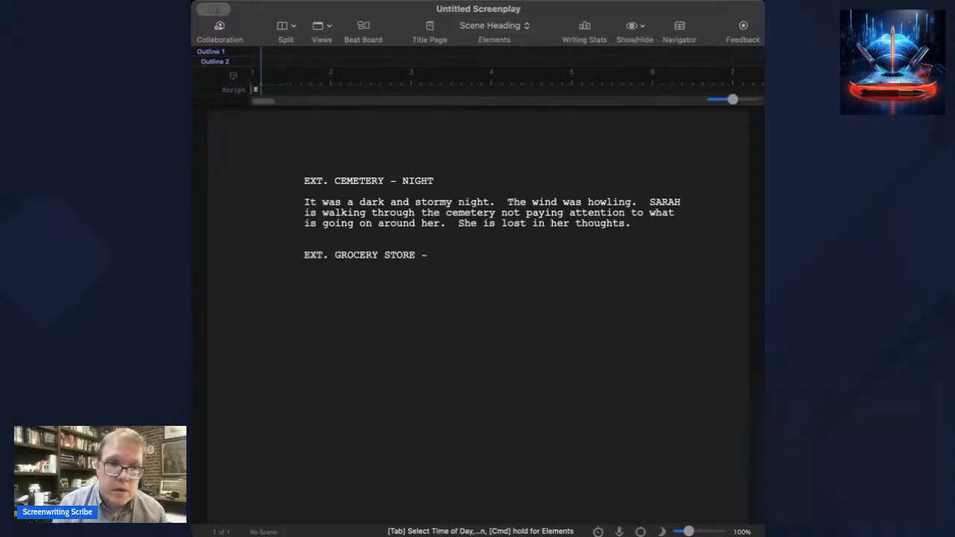
{"action": "type", "text": " NIGHT"}
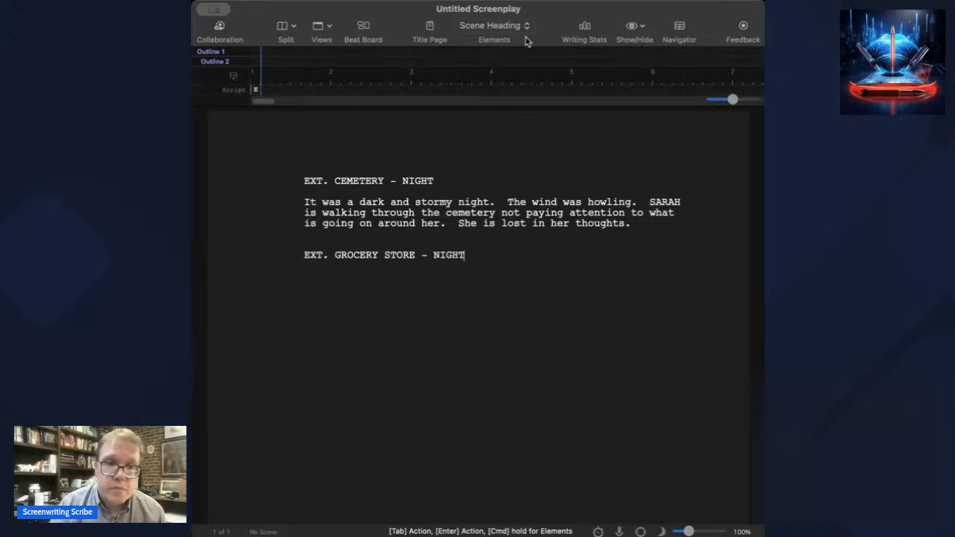
{"action": "key", "text": "Return"}
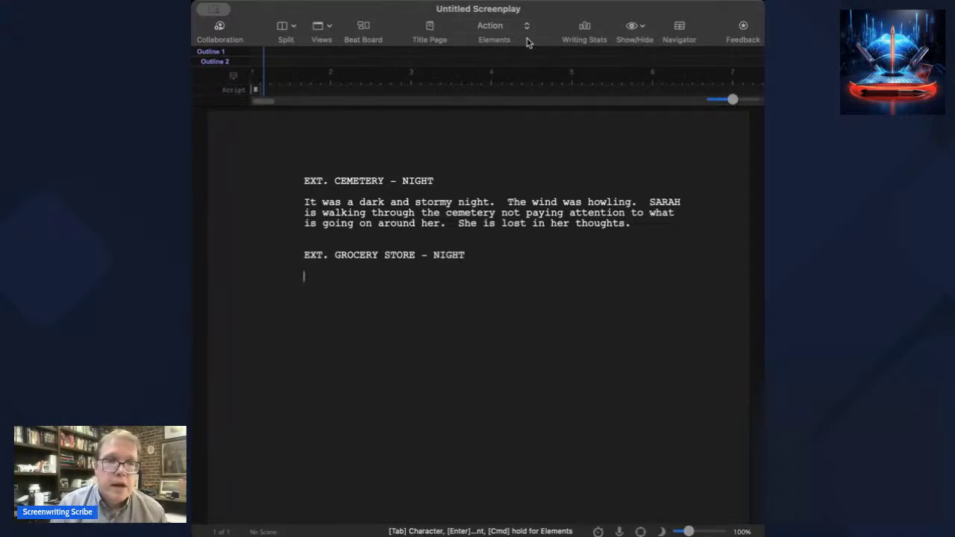
{"action": "type", "text": "Sarah"}
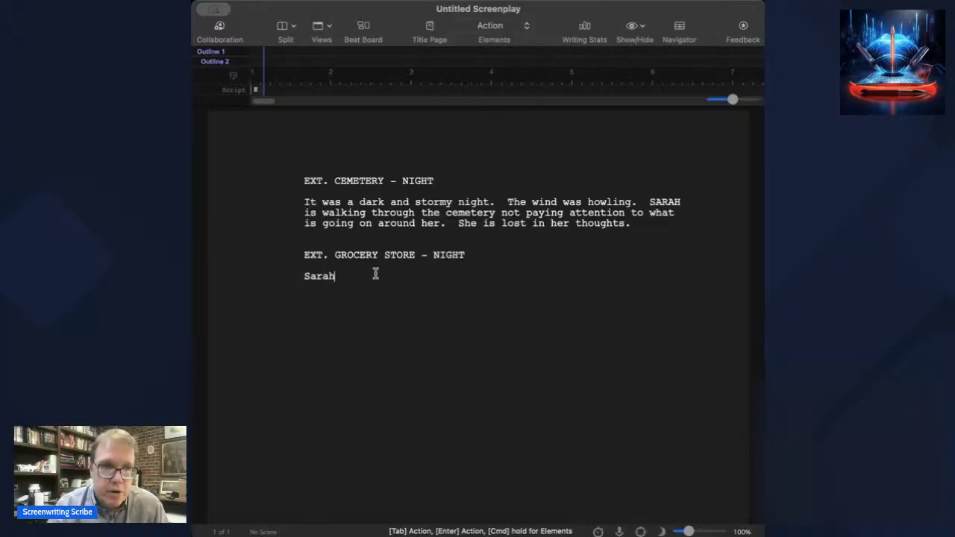
Step: Save the screenplay to the Desktop under the name "Test 1"
{"action": "key", "text": "super+s"}
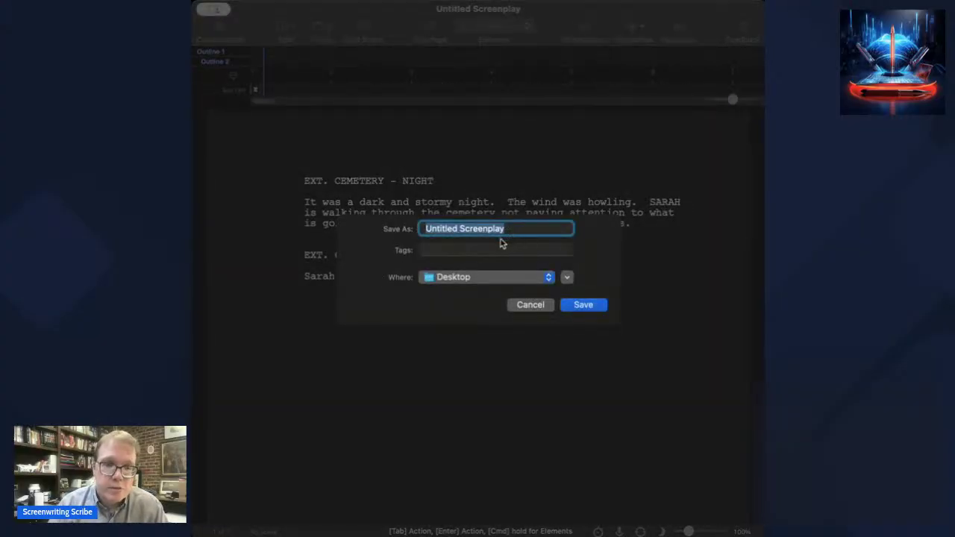
{"action": "type", "text": "Test "}
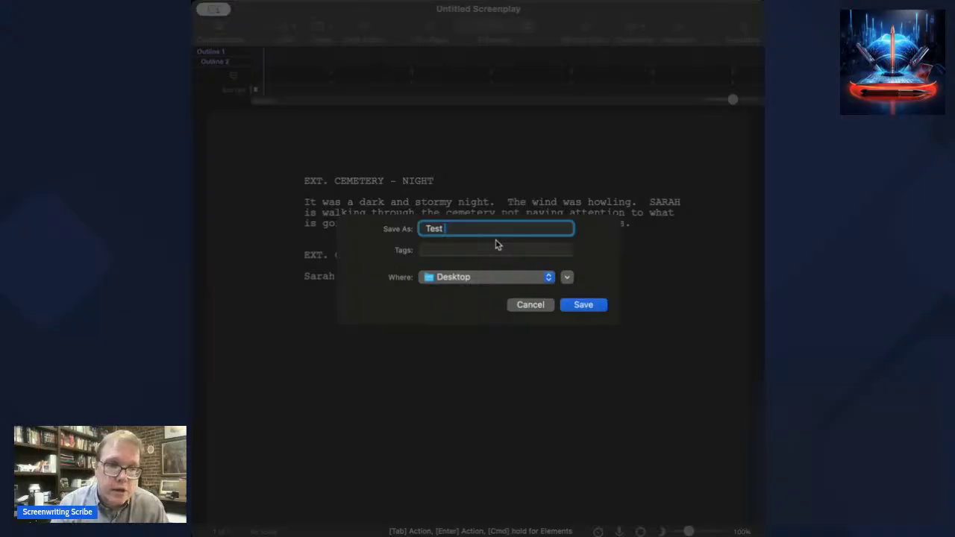
{"action": "type", "text": "1"}
{"action": "left_click", "coordinate": [598, 309]}
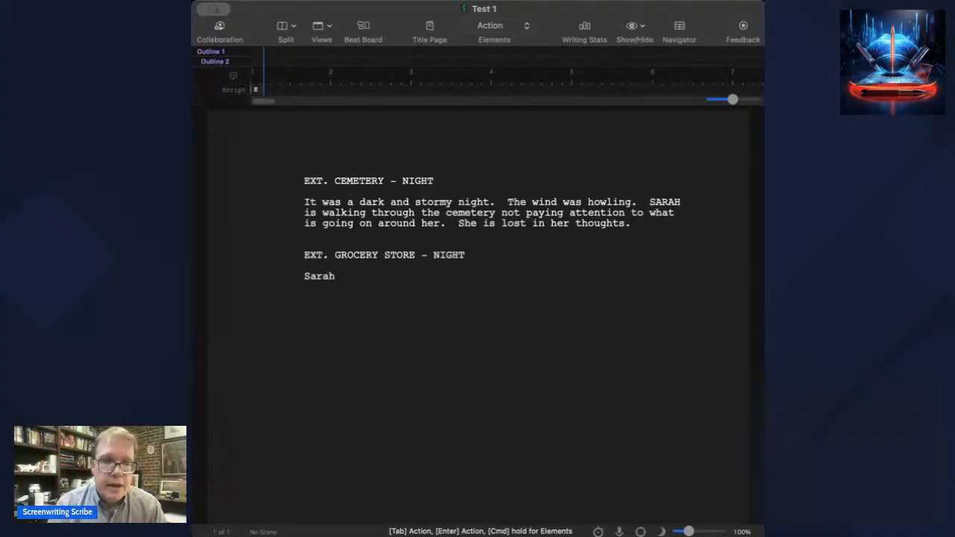
Step: Continue the grocery store action paragraph after "Sarah" with "is a young girl who is glancing at her phone. She"
{"action": "type", "text": "i"}
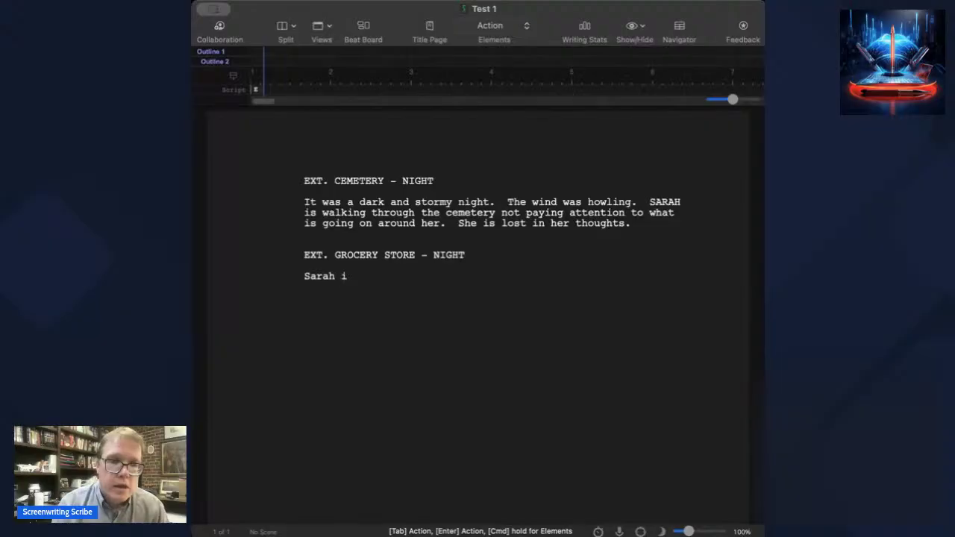
{"action": "type", "text": "s a young girl"}
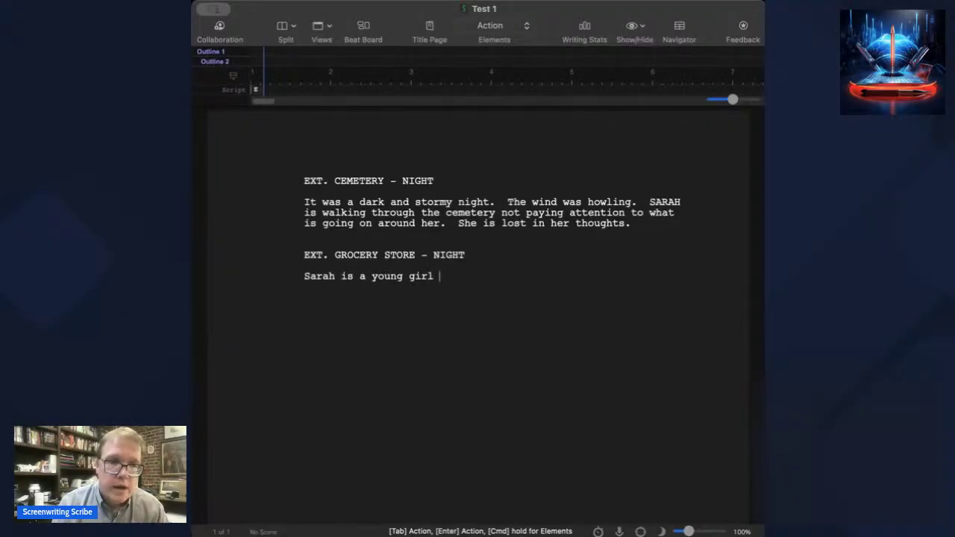
{"action": "type", "text": " who is "}
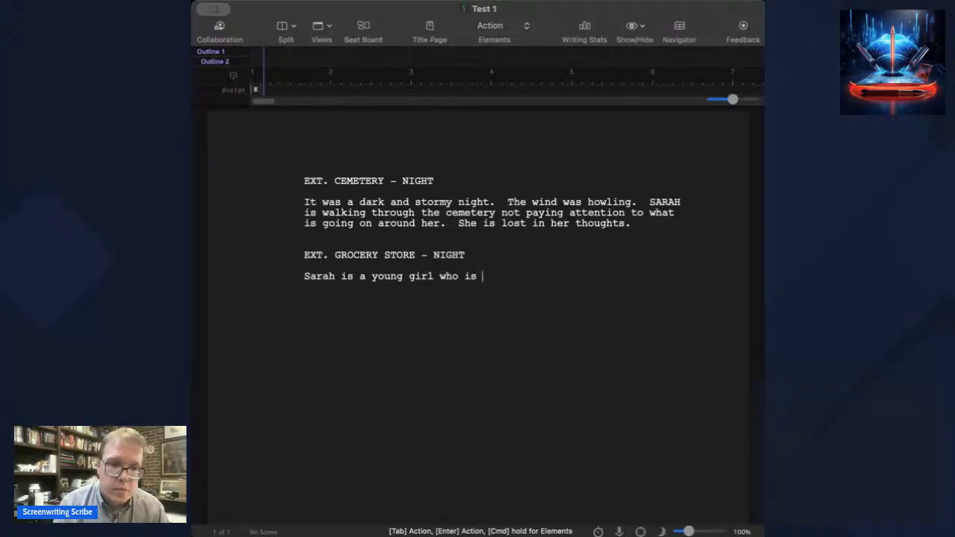
{"action": "type", "text": "glancing at her f"}
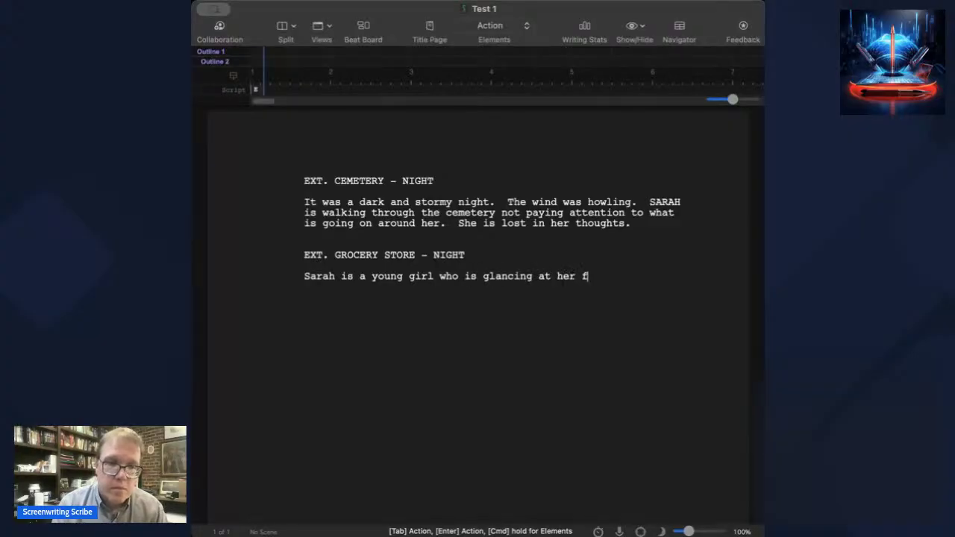
{"action": "key", "text": "BackSpace"}
{"action": "type", "text": "pho"}
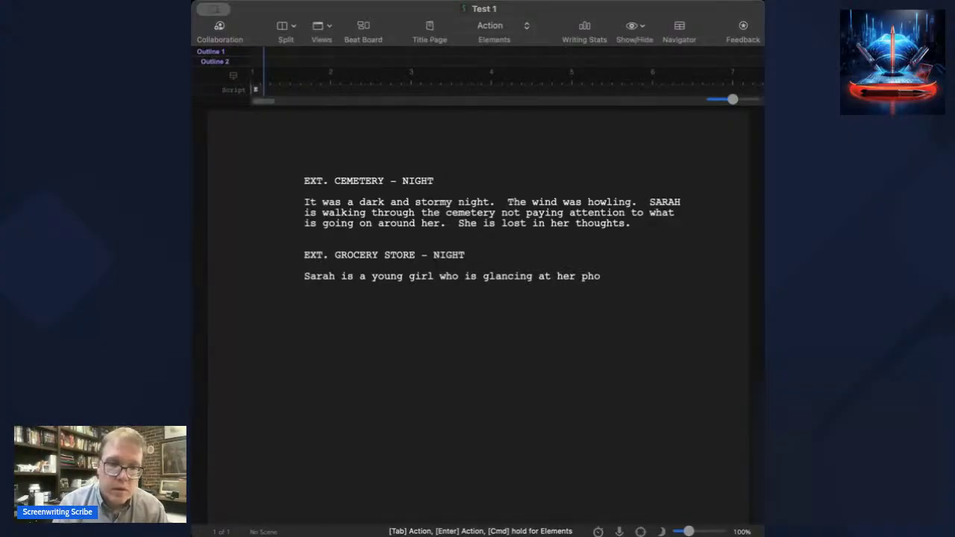
{"action": "type", "text": "ne.  She"}
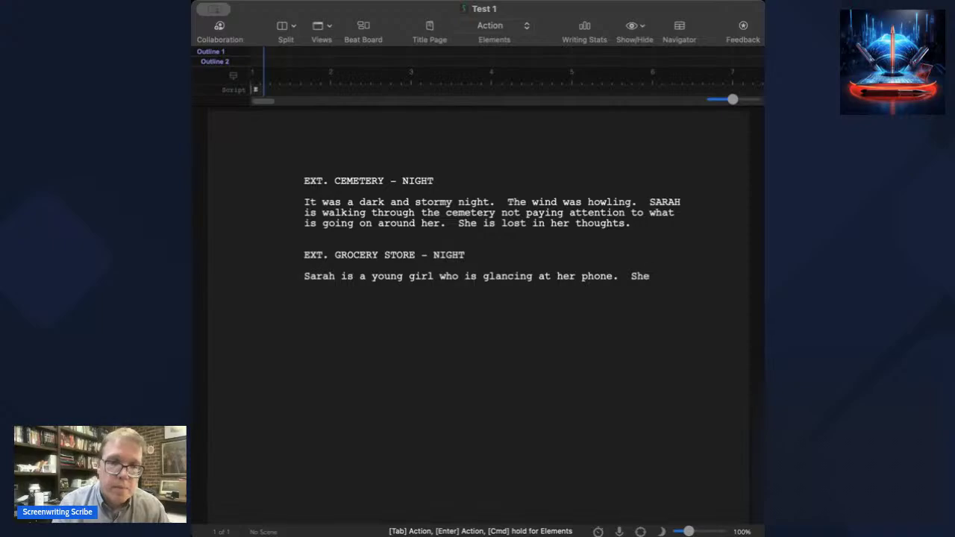
Step: Finish the sentence with "looks at the doors of the store as if contemplating whether she is really hungry or not."
{"action": "type", "text": " looks at the dor"}
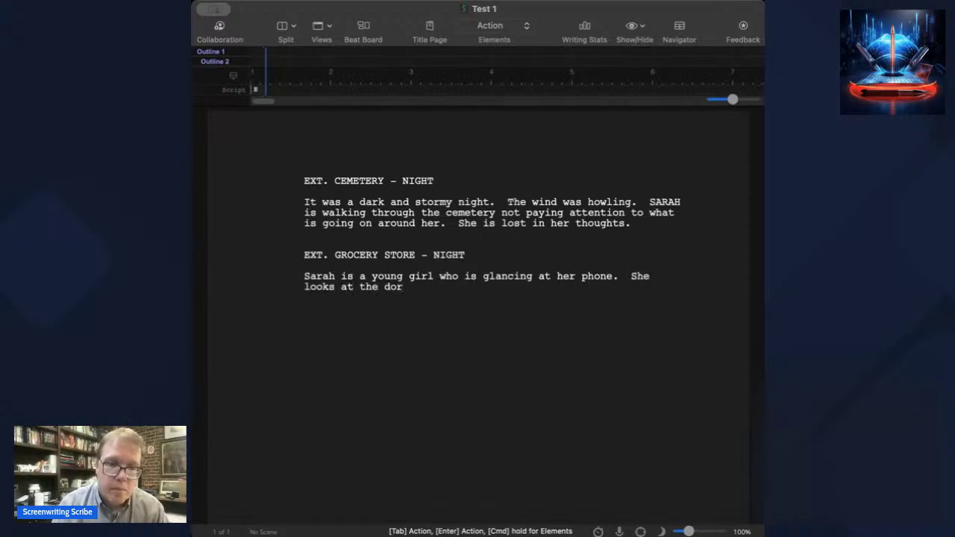
{"action": "key", "text": "BackSpace"}
{"action": "type", "text": "ors"}
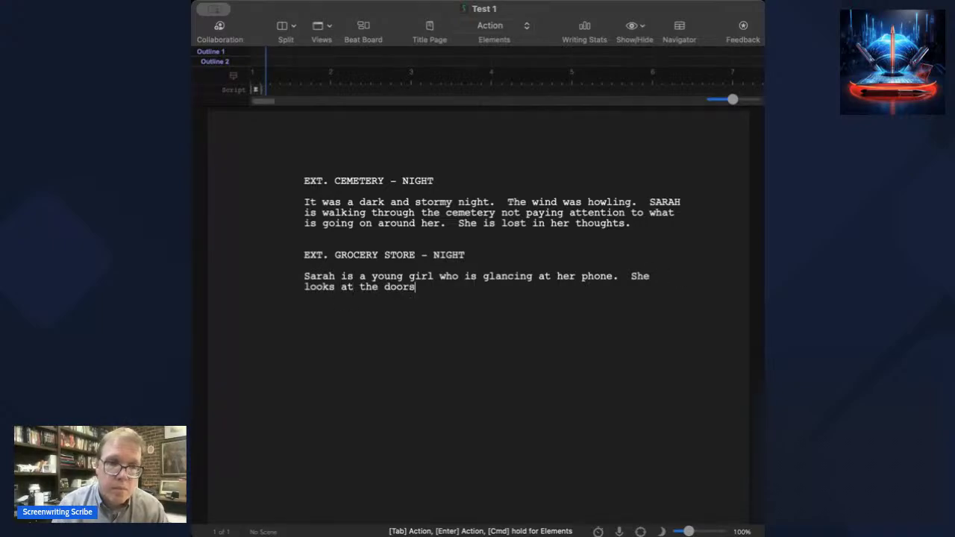
{"action": "type", "text": " of the store"}
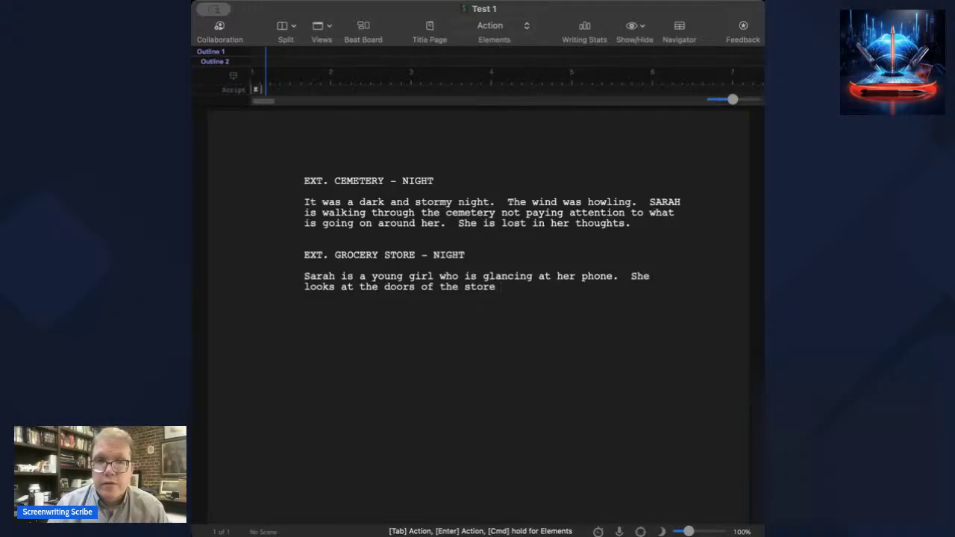
{"action": "type", "text": " as i"}
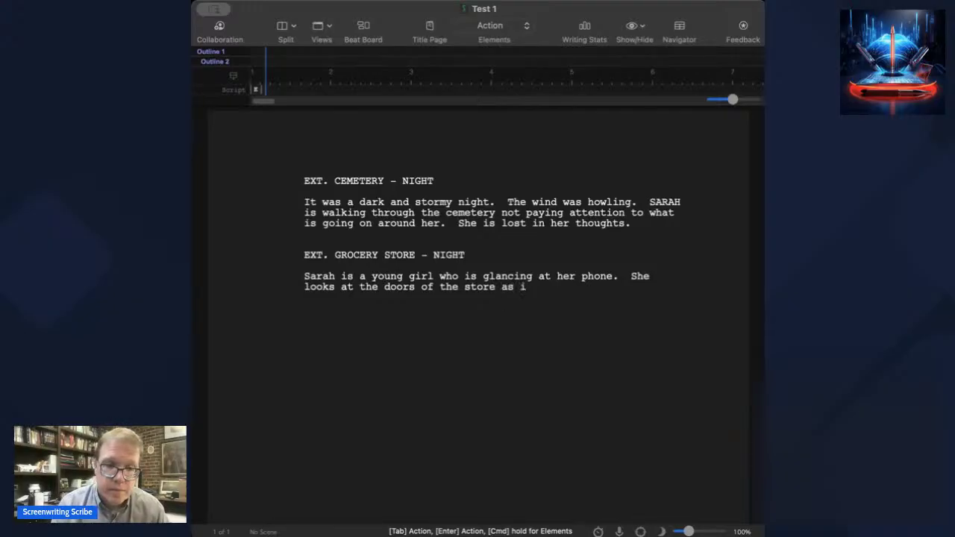
{"action": "type", "text": "f con"}
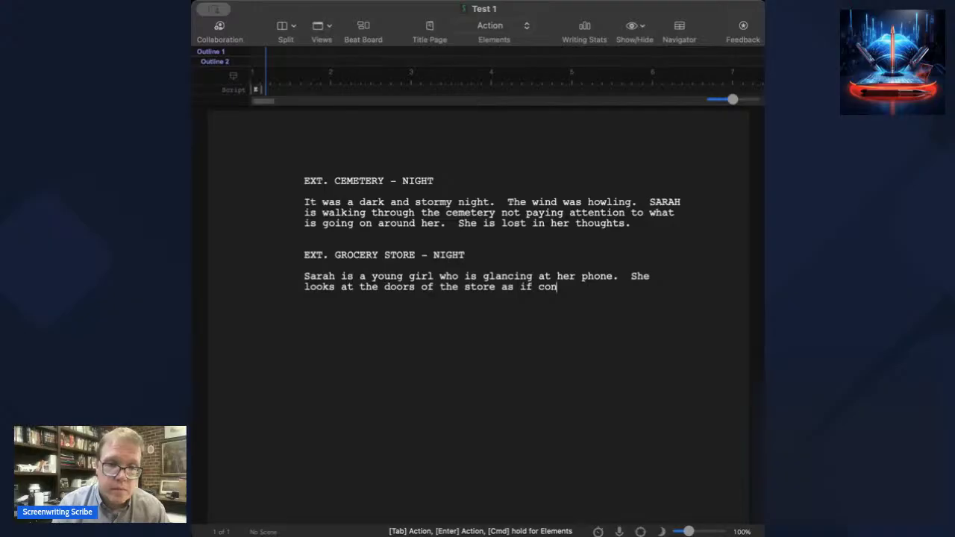
{"action": "type", "text": "templating whethr"}
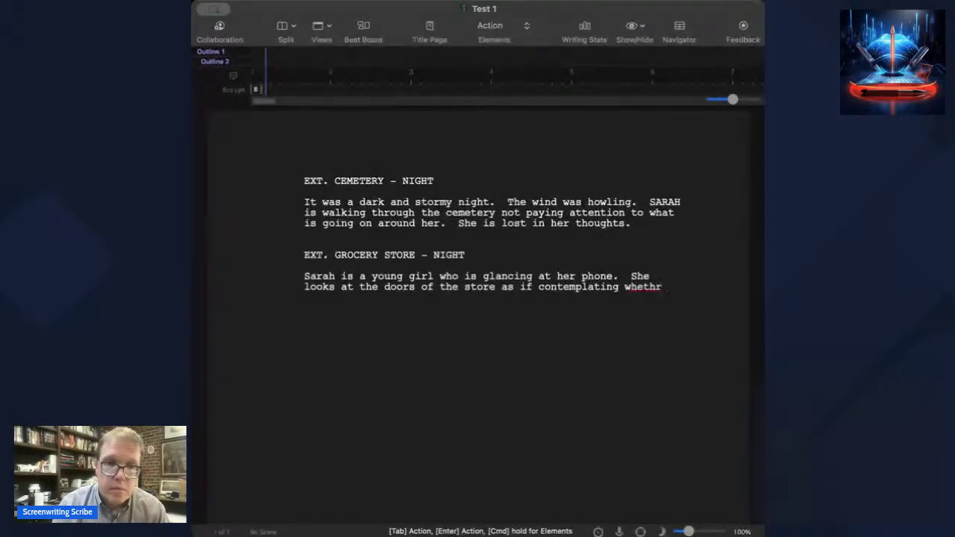
{"action": "key", "text": "BackSpace"}
{"action": "type", "text": "er she is r"}
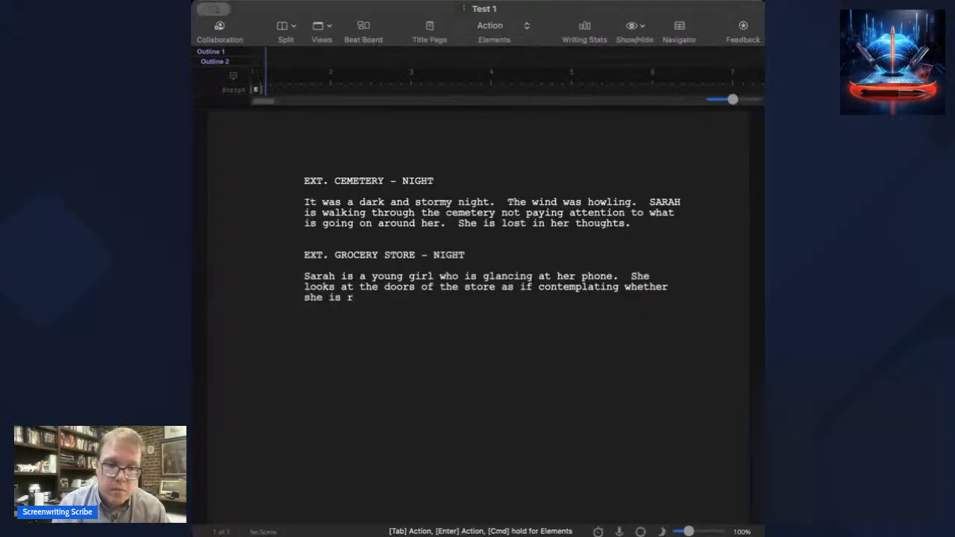
{"action": "type", "text": "eally hungry or not."}
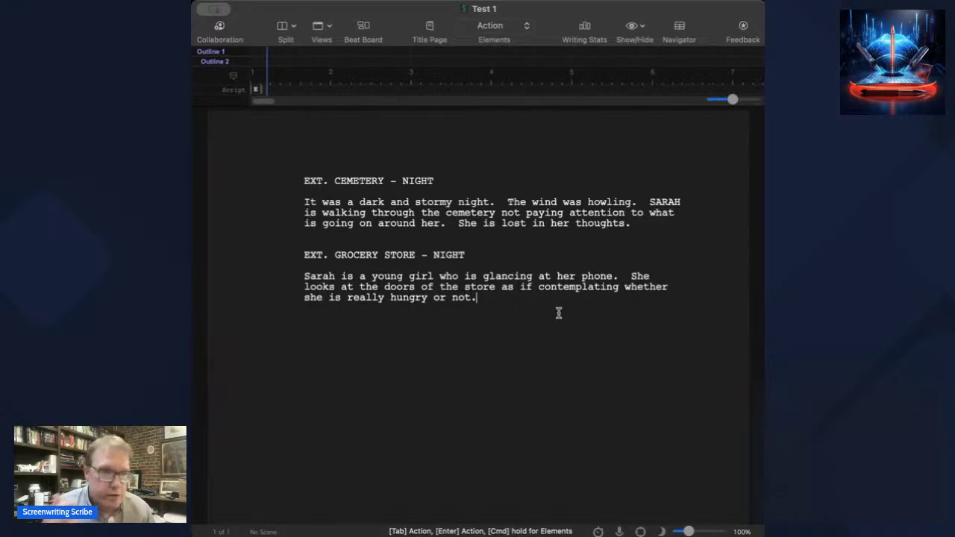
Step: Continue the grocery store action paragraph with the sentence "A store employee sees her outside and waves toward her."
{"action": "type", "text": "A"}
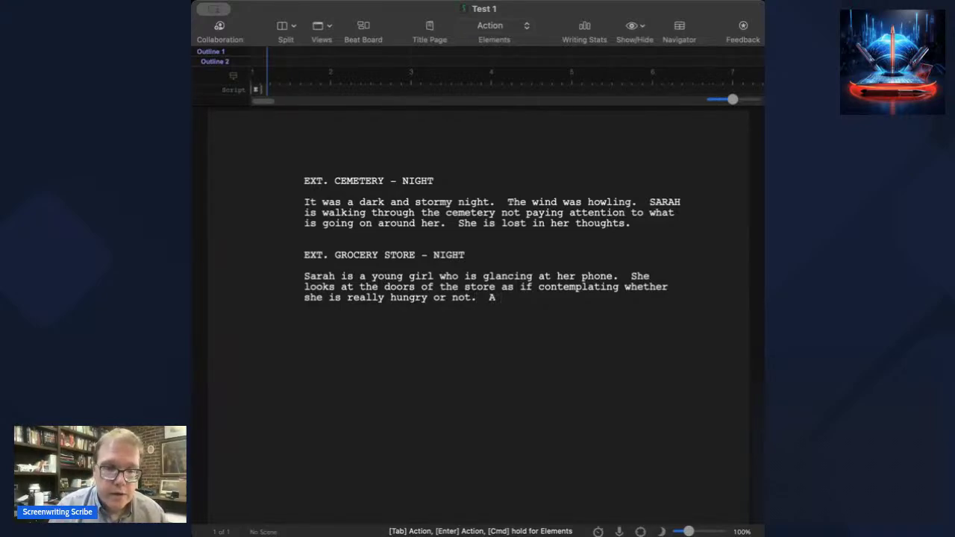
{"action": "type", "text": " stor"}
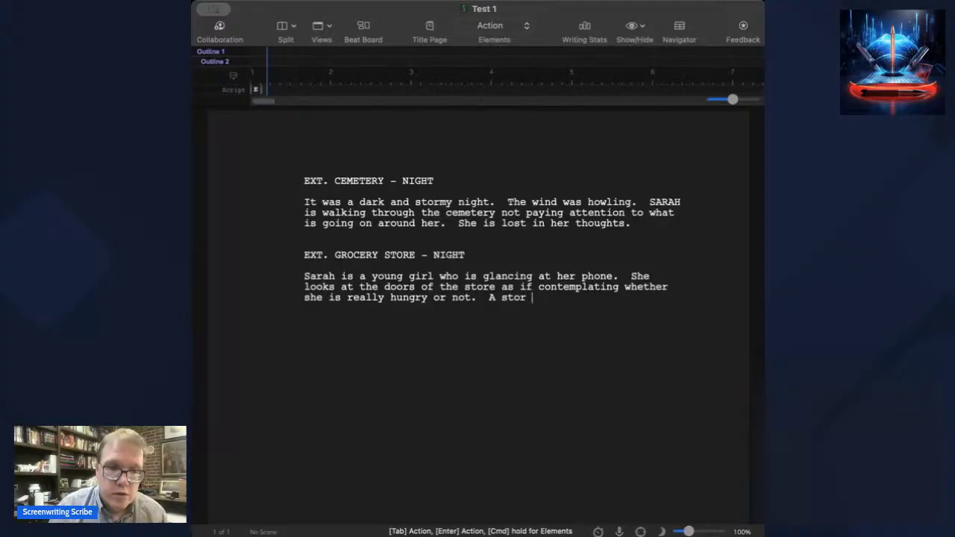
{"action": "type", "text": "e"}
{"action": "type", "text": " employ"}
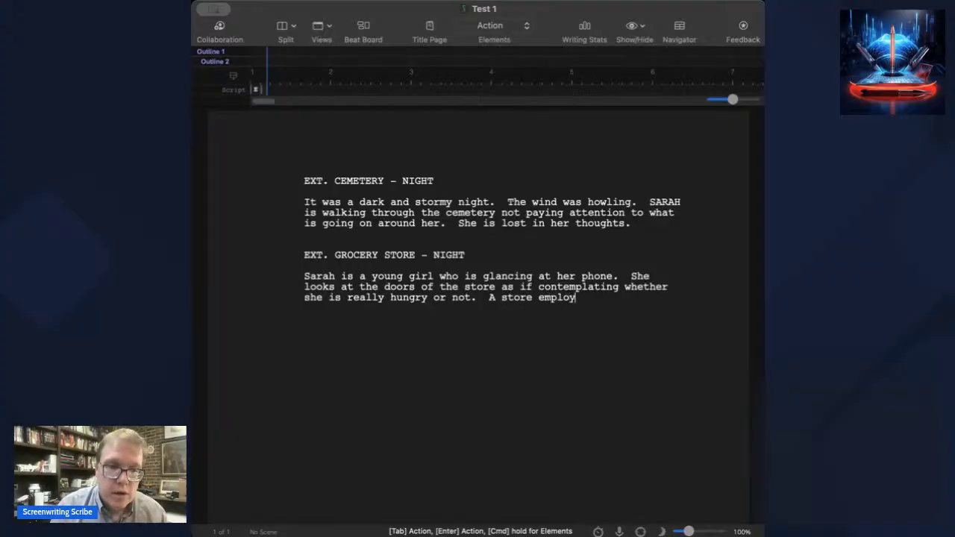
{"action": "type", "text": "ee sees h"}
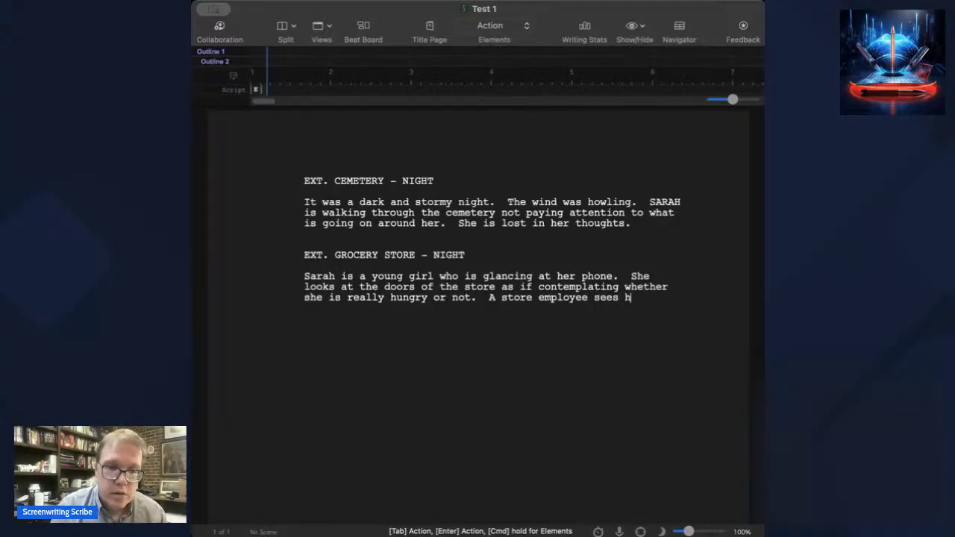
{"action": "type", "text": "er outside and w"}
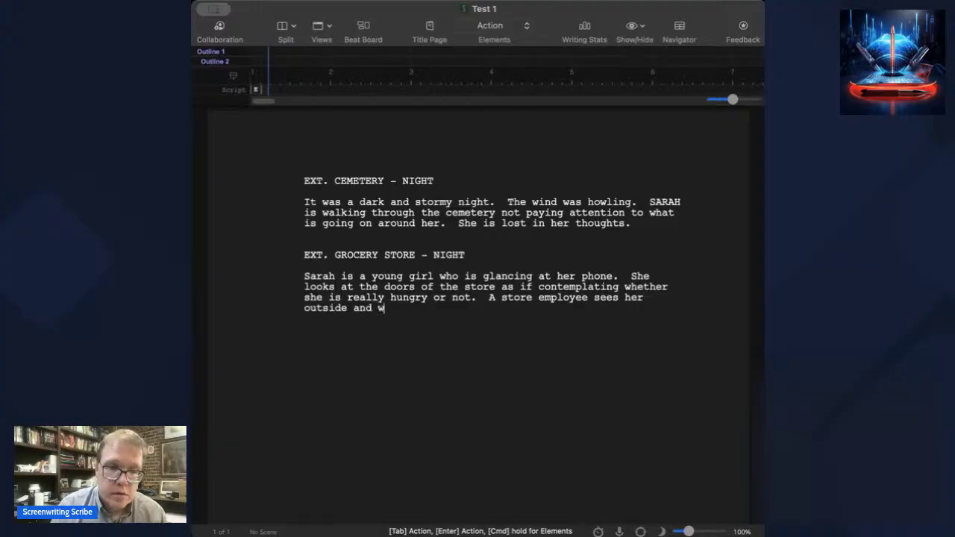
{"action": "type", "text": "aves toward her."}
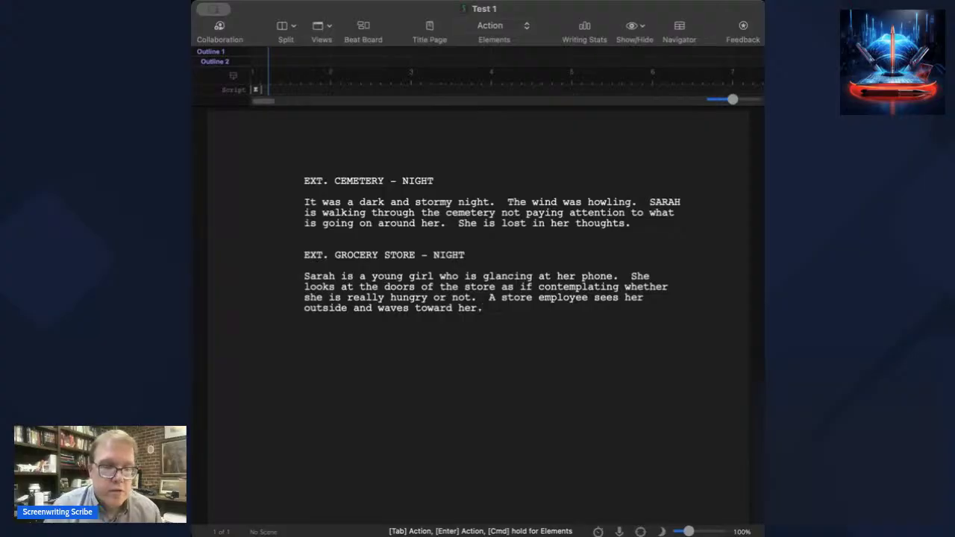
Step: Add a character cue for SARAH below the grocery store action and give her the dialogue "HI Hank!"
{"action": "key", "text": "Return"}
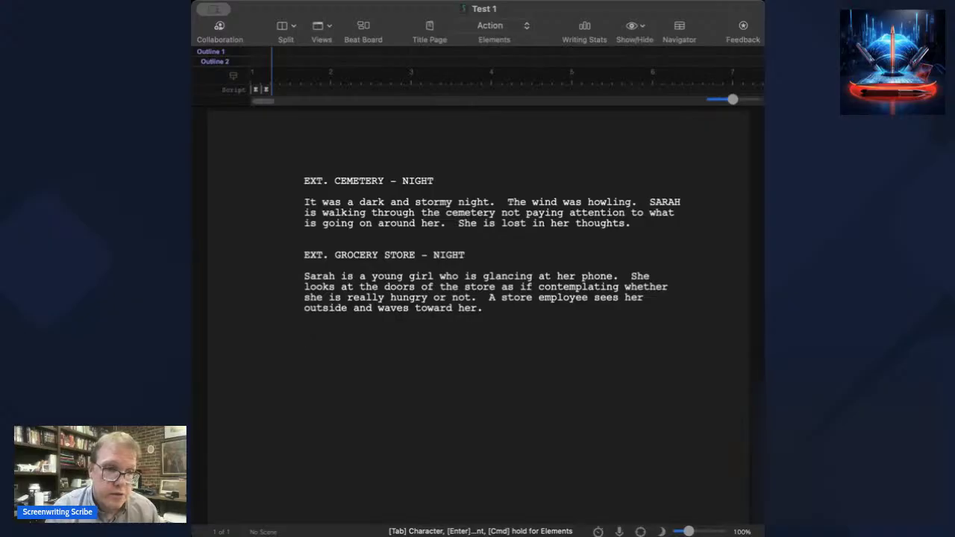
{"action": "key", "text": "Tab"}
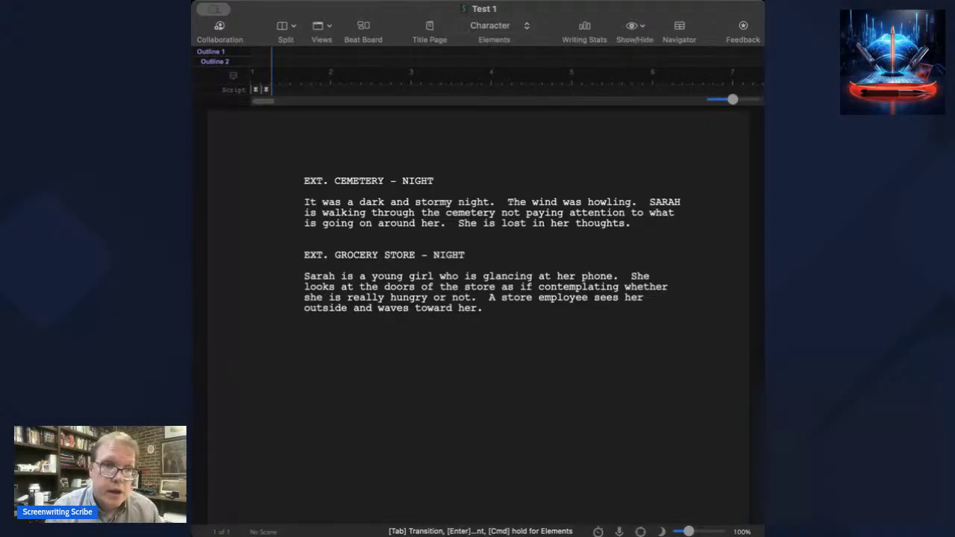
{"action": "type", "text": "SARAH"}
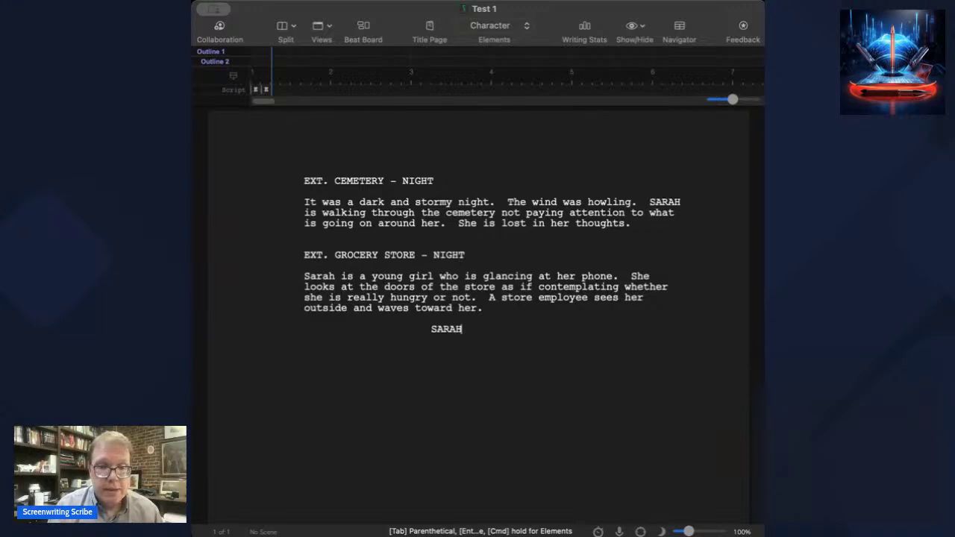
{"action": "key", "text": "Return"}
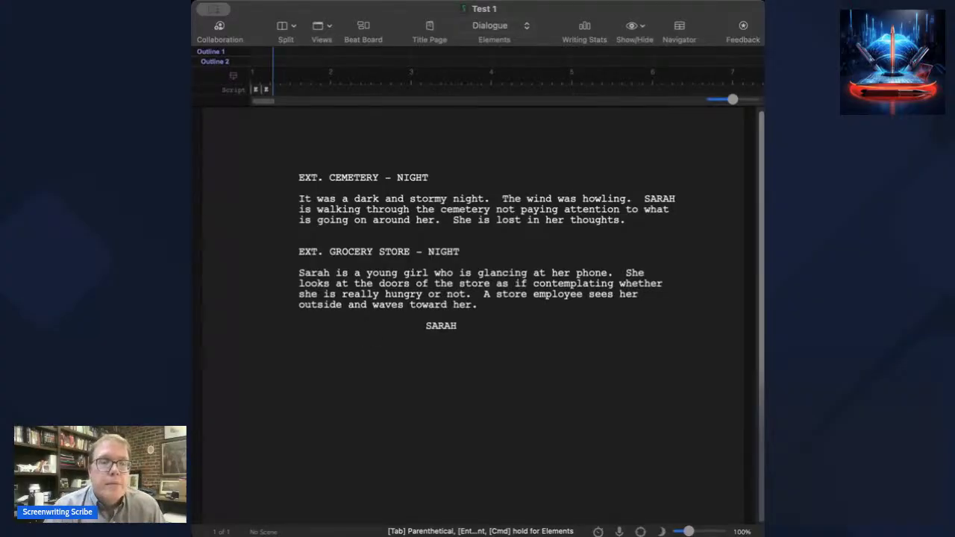
{"action": "type", "text": "HI Hank"}
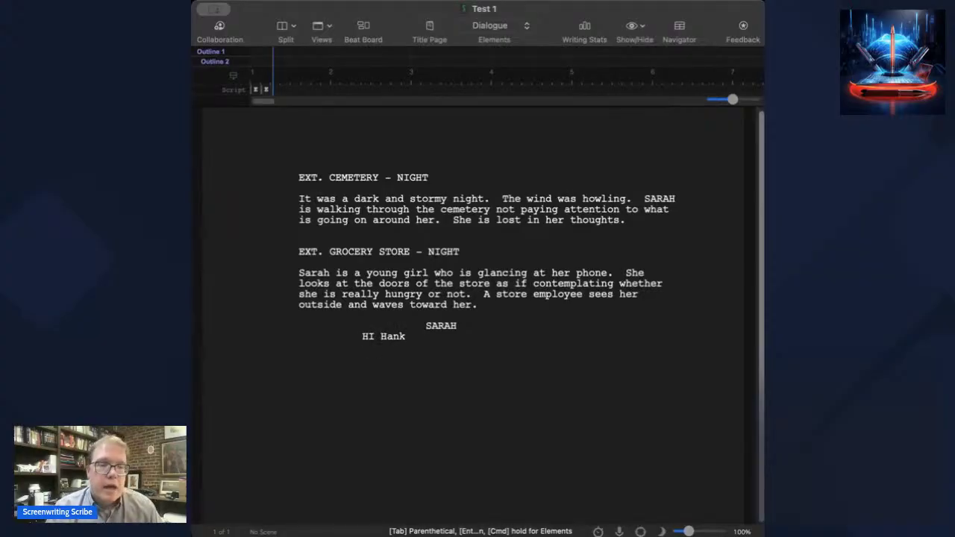
{"action": "type", "text": "!"}
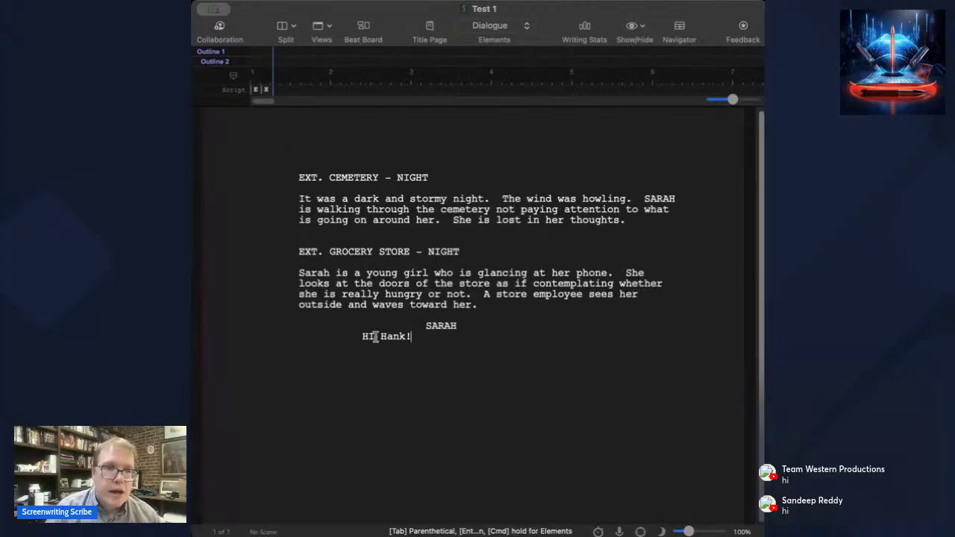
Step: Change "HI" to "Hi" in Sarah's dialogue and start a new action line below it
{"action": "left_click_drag", "start_coordinate": [366, 337], "coordinate": [374, 336]}
{"action": "type", "text": "i"}
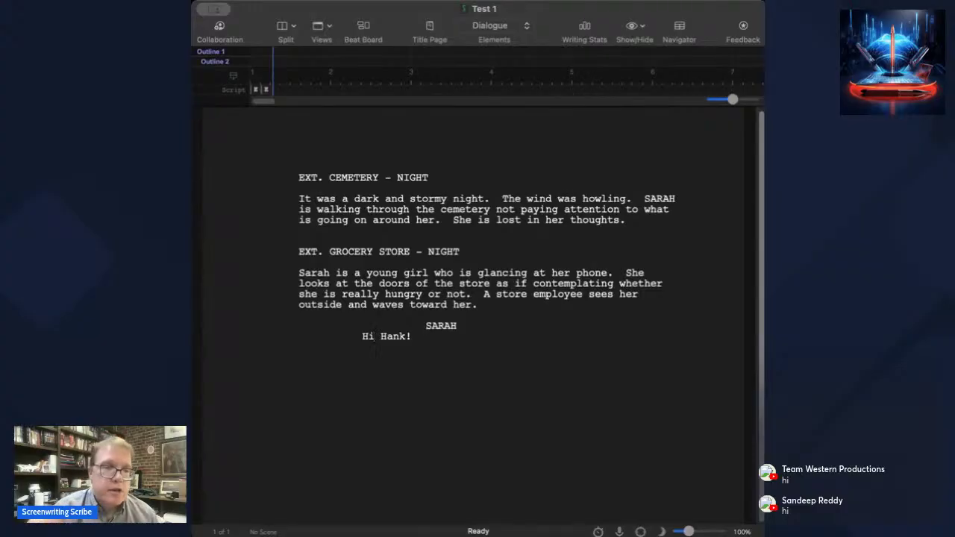
{"action": "left_click", "coordinate": [418, 337]}
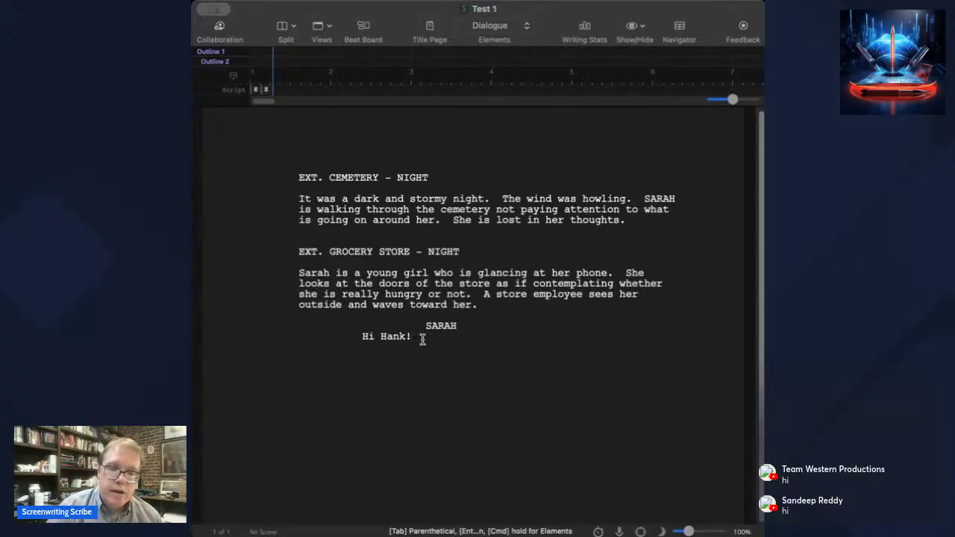
{"action": "key", "text": "Return"}
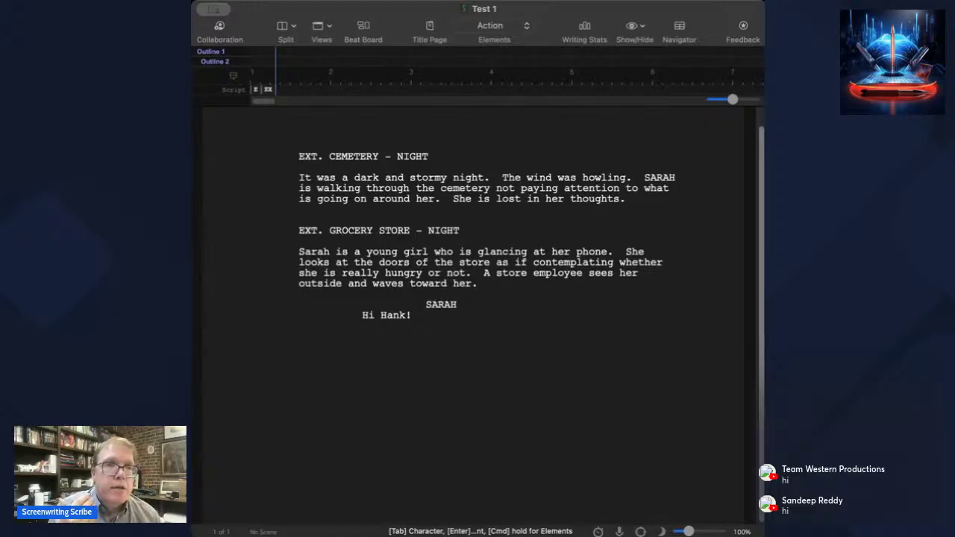
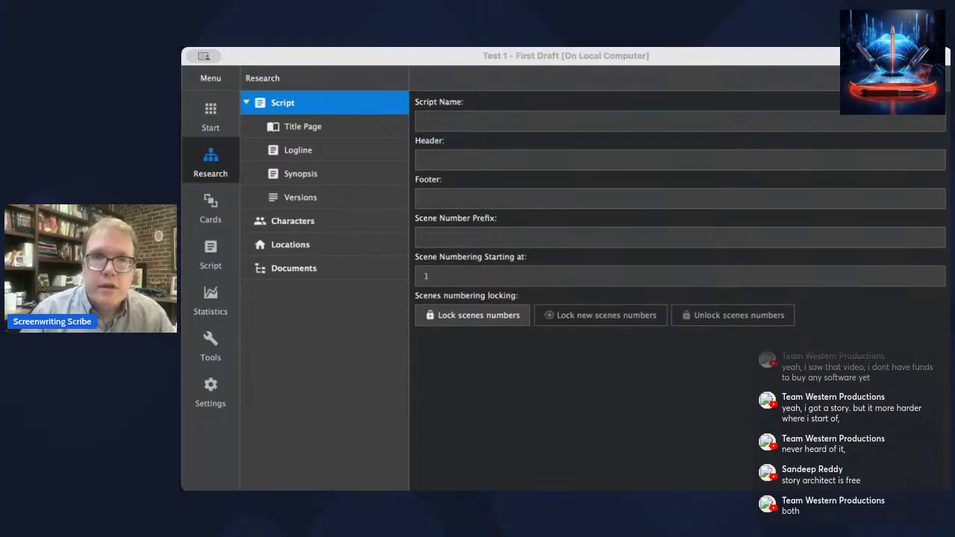
Step: Switch to the Test 1 project in KIT Scenarist and look through its title page, logline, synopsis, versions and characters sections
{"action": "left_click", "coordinate": [702, 63]}
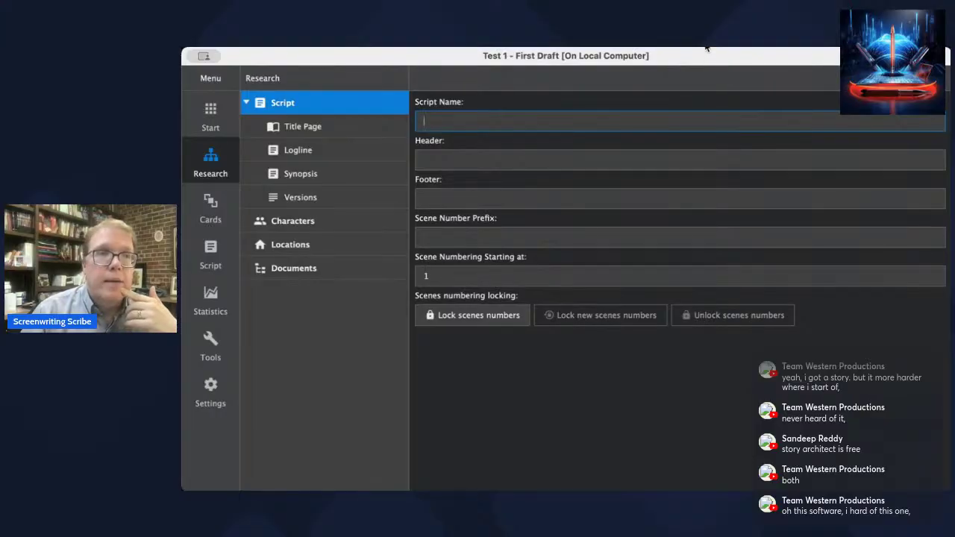
{"action": "left_click", "coordinate": [318, 126]}
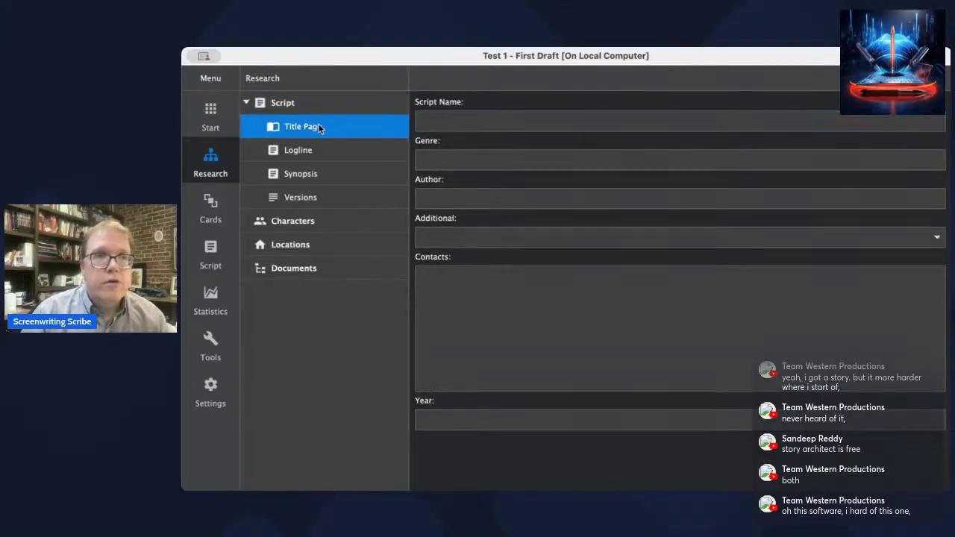
{"action": "left_click", "coordinate": [318, 153]}
{"action": "left_click", "coordinate": [320, 175]}
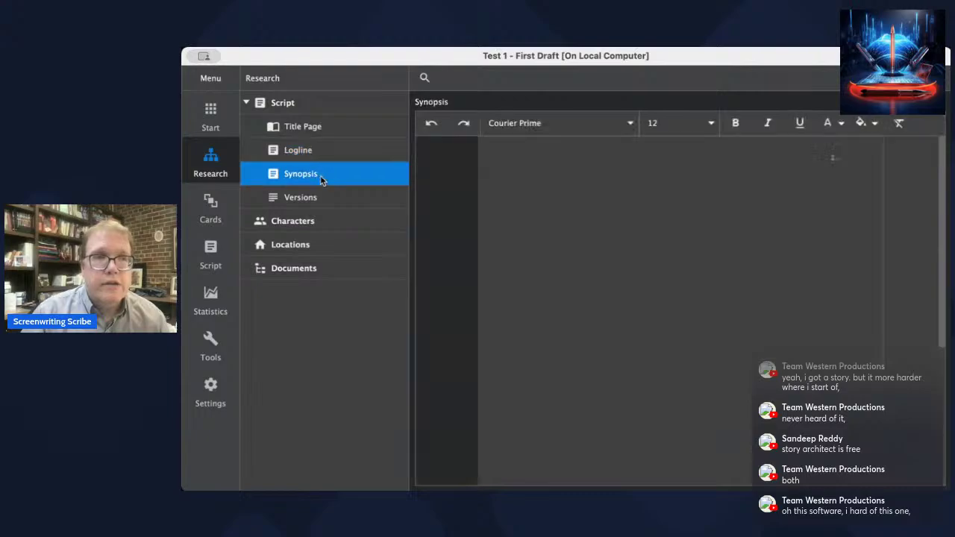
{"action": "left_click", "coordinate": [326, 197]}
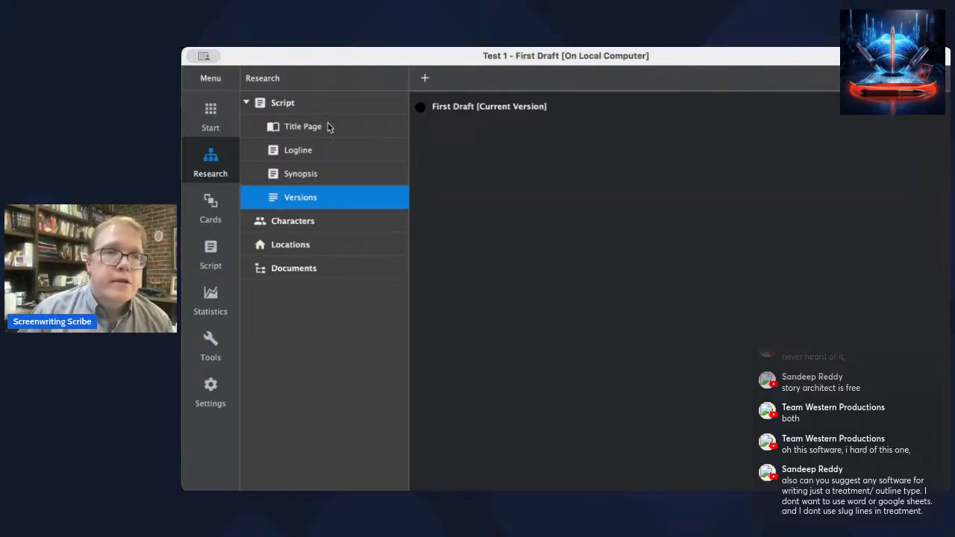
{"action": "left_click", "coordinate": [301, 224]}
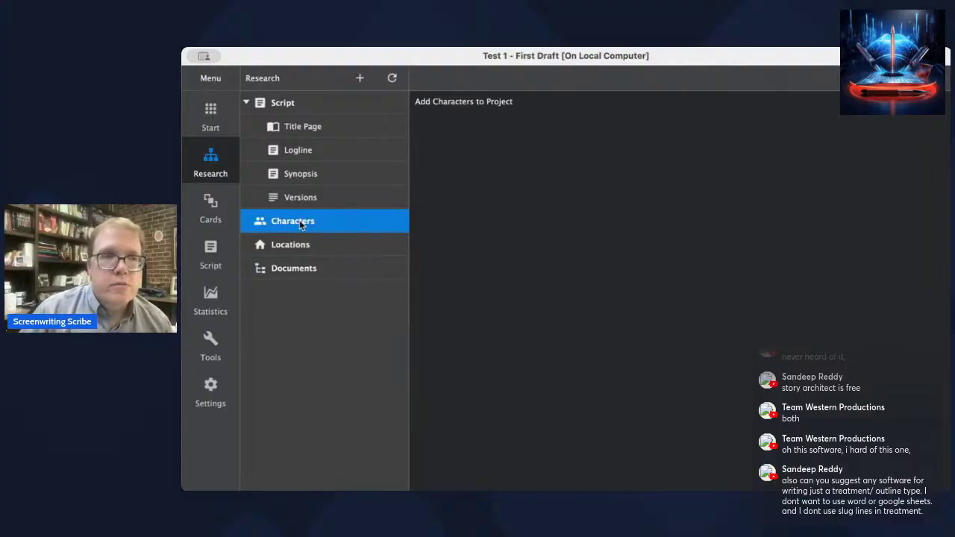
Step: Open the project's empty script and begin the first scene heading with "EXT."
{"action": "left_click", "coordinate": [206, 259]}
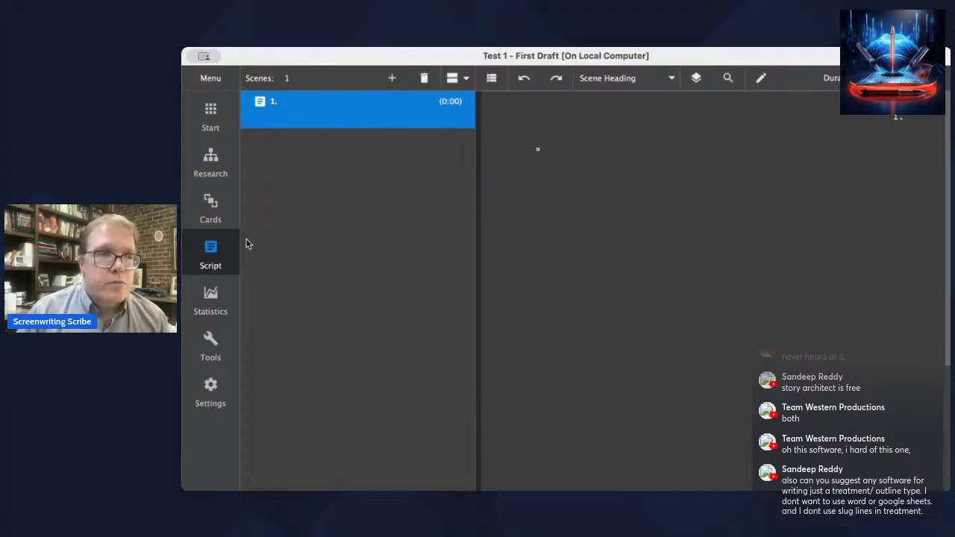
{"action": "type", "text": "EXT"}
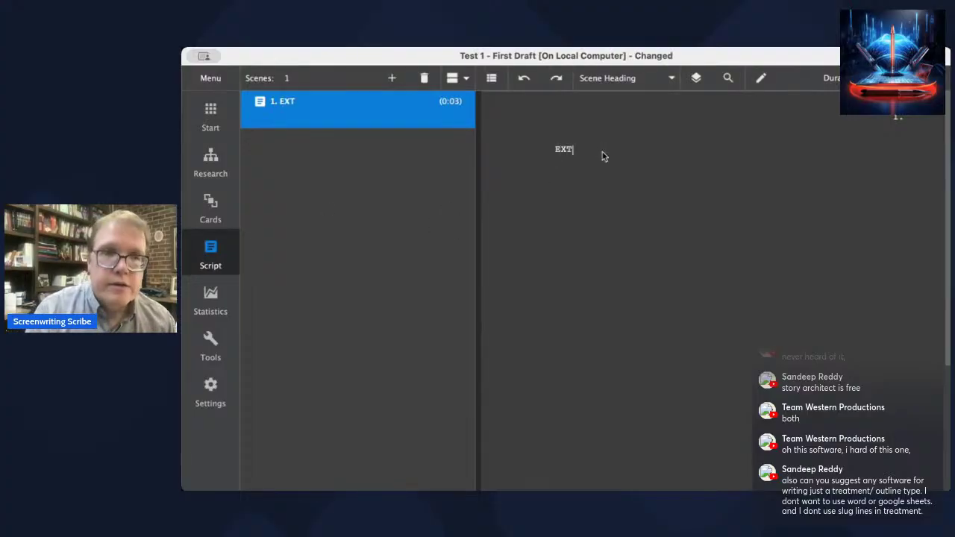
{"action": "type", "text": "."}
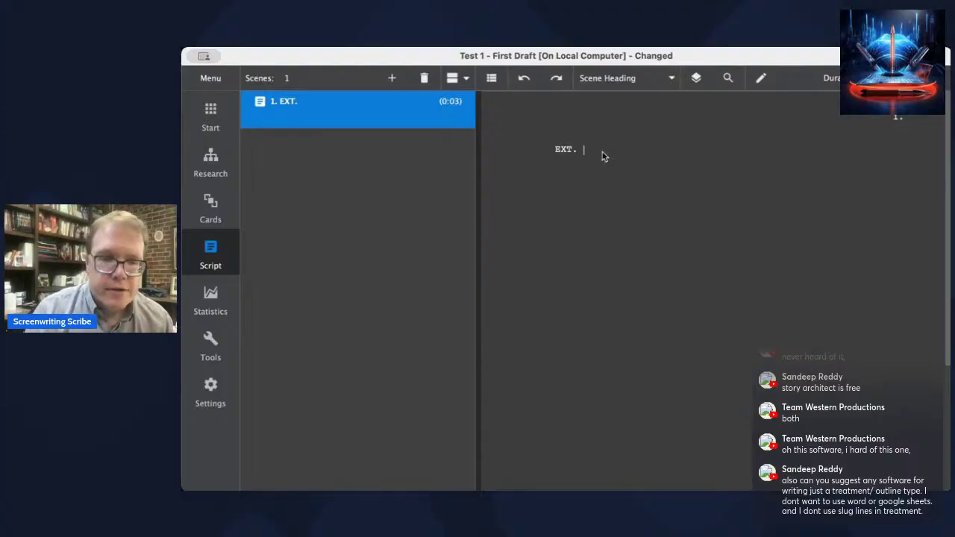
{"action": "type", "text": " CEM"}
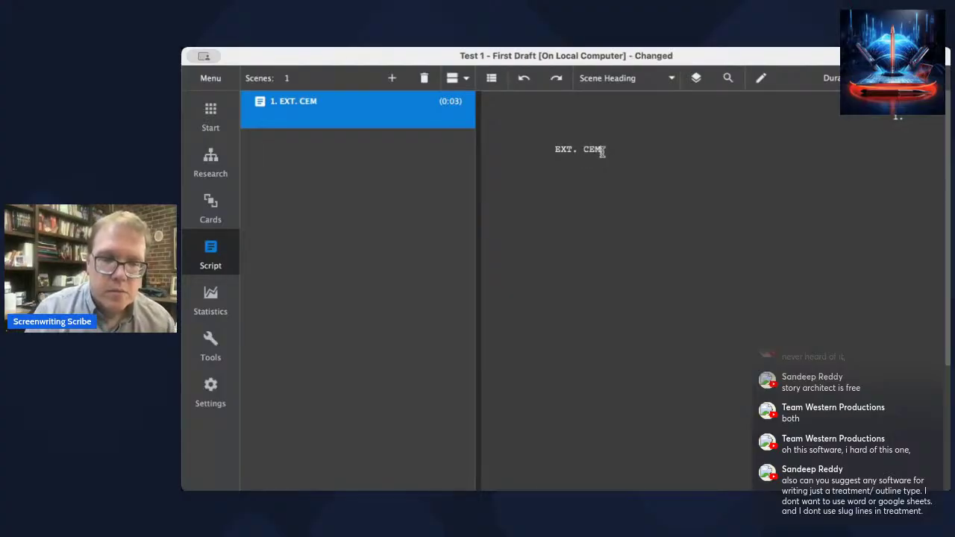
{"action": "type", "text": "TERY"}
{"action": "key", "text": "BackSpace"}
{"action": "key", "text": "BackSpace"}
{"action": "key", "text": "BackSpace"}
{"action": "key", "text": "BackSpace"}
{"action": "key", "text": "BackSpace"}
{"action": "key", "text": "BackSpace"}
{"action": "key", "text": "BackSpace"}
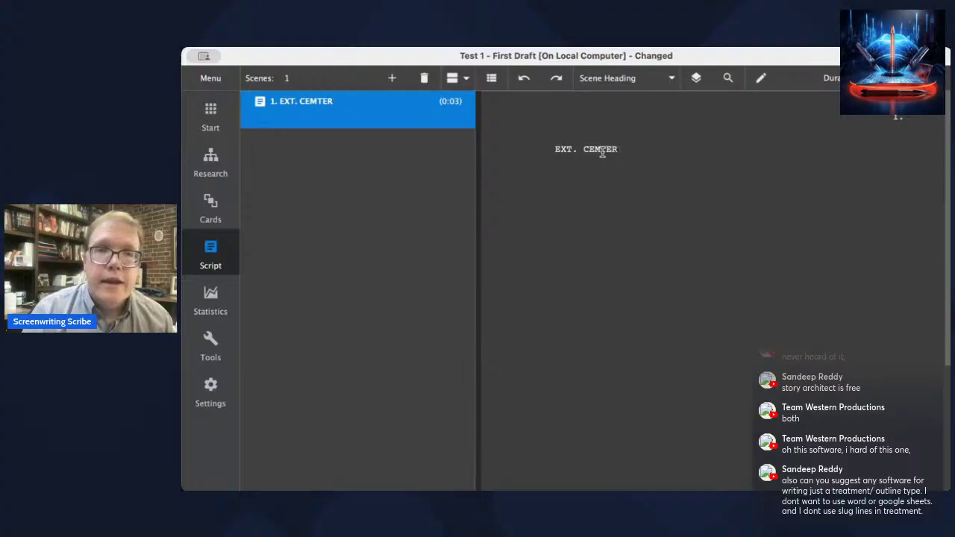
Step: Complete the scene heading as "EXT. STORE - EVENING", start an action line below it and save the project
{"action": "type", "text": "STORE -"}
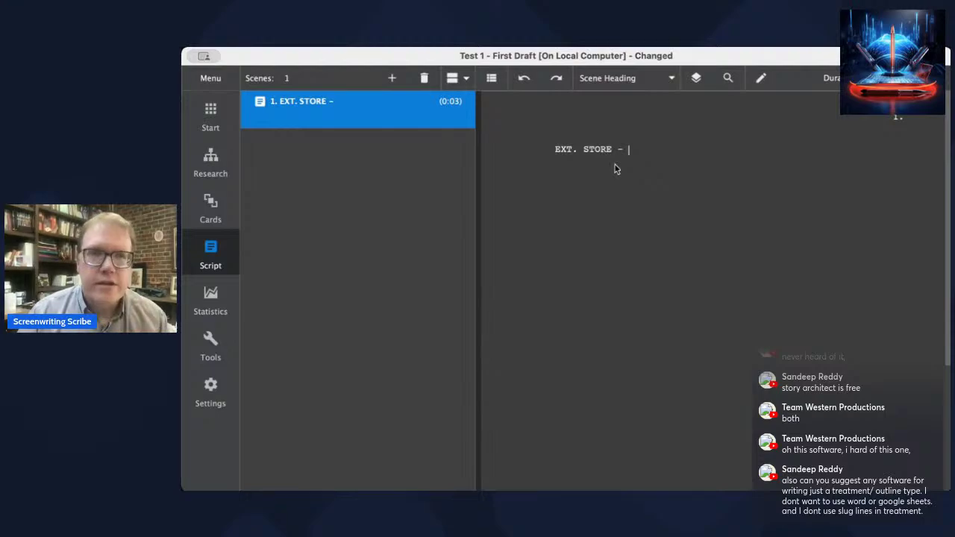
{"action": "type", "text": "EVENING"}
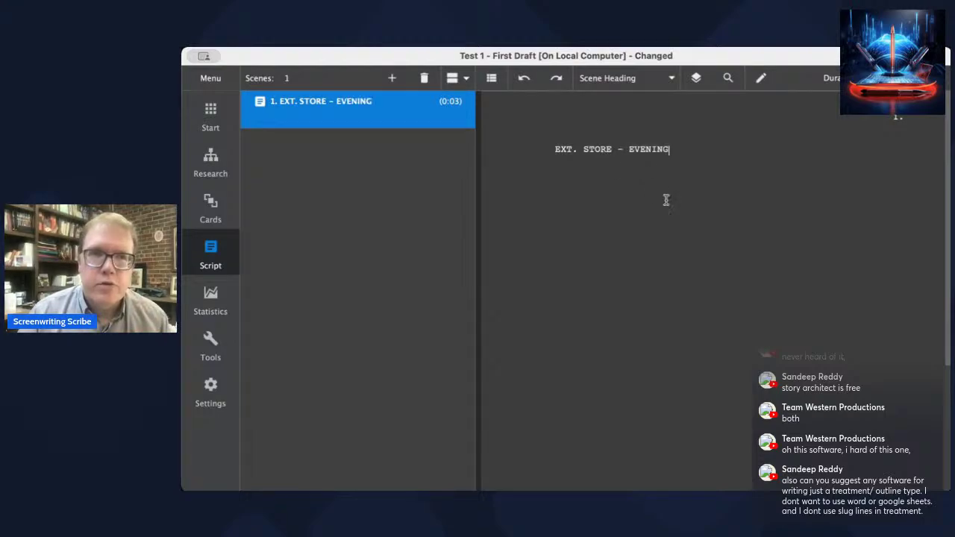
{"action": "key", "text": "Return"}
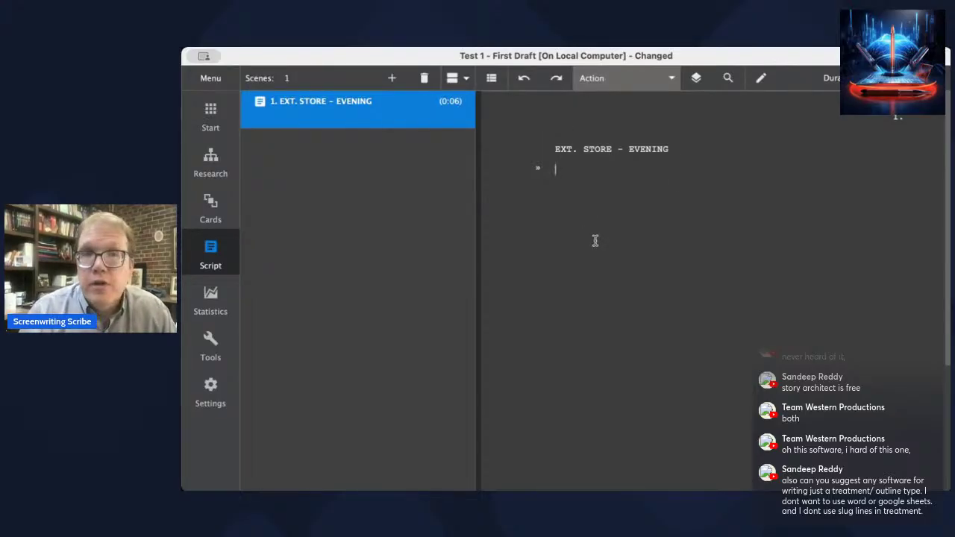
{"action": "key", "text": "ctrl+s"}
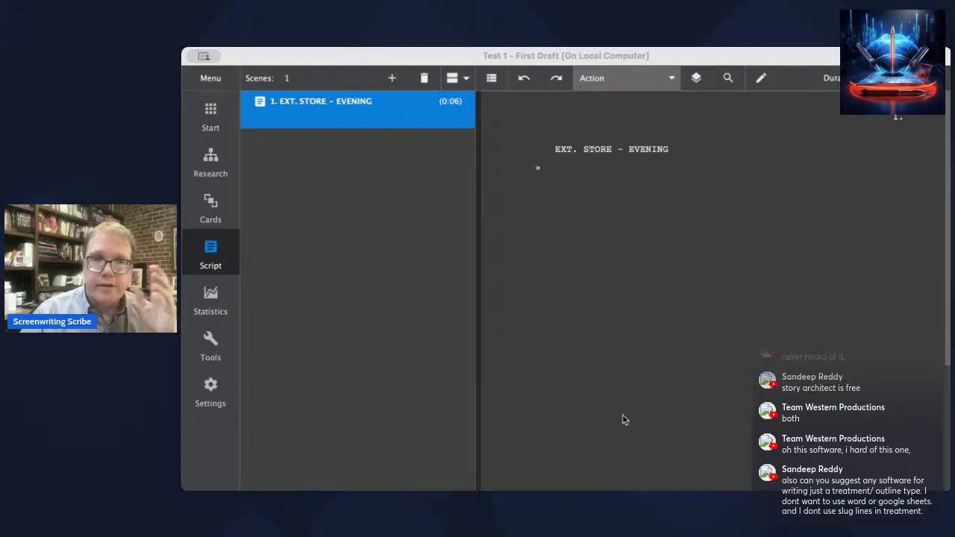
Step: Write the action text "SARAH is running fromt he store" under the store heading, with the name in capitals
{"action": "left_click", "coordinate": [760, 59]}
{"action": "type", "text": "Sara"}
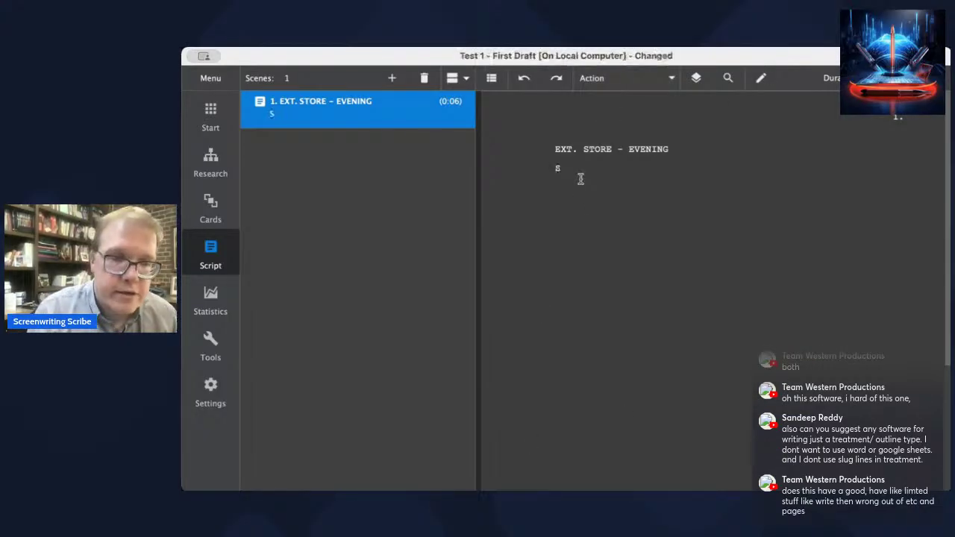
{"action": "key", "text": "BackSpace"}
{"action": "key", "text": "BackSpace"}
{"action": "key", "text": "BackSpace"}
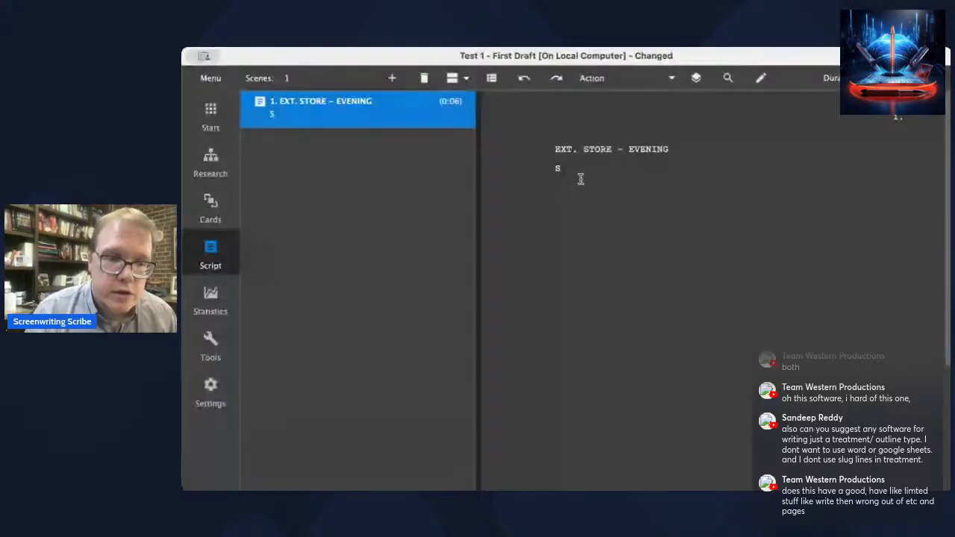
{"action": "type", "text": "ARAH is run"}
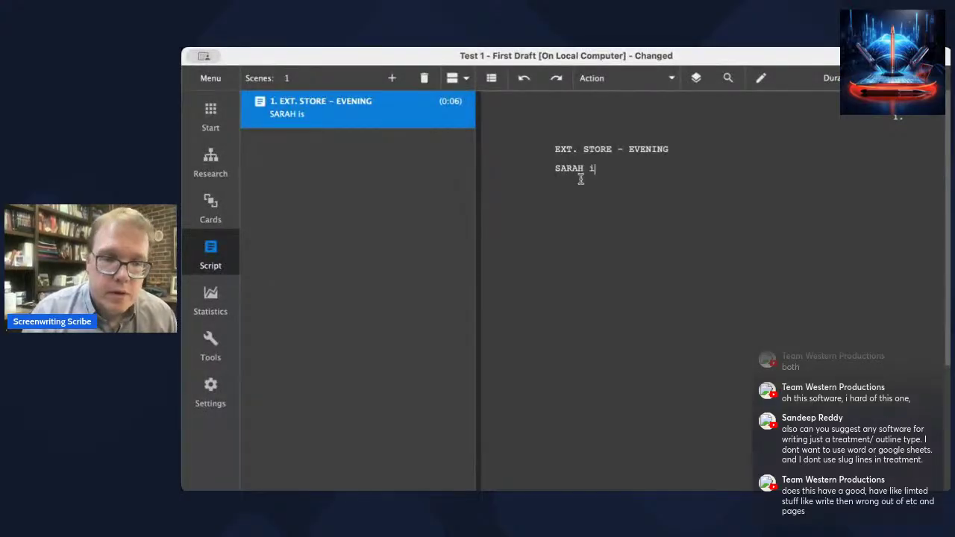
{"action": "type", "text": "ning fromt he store"}
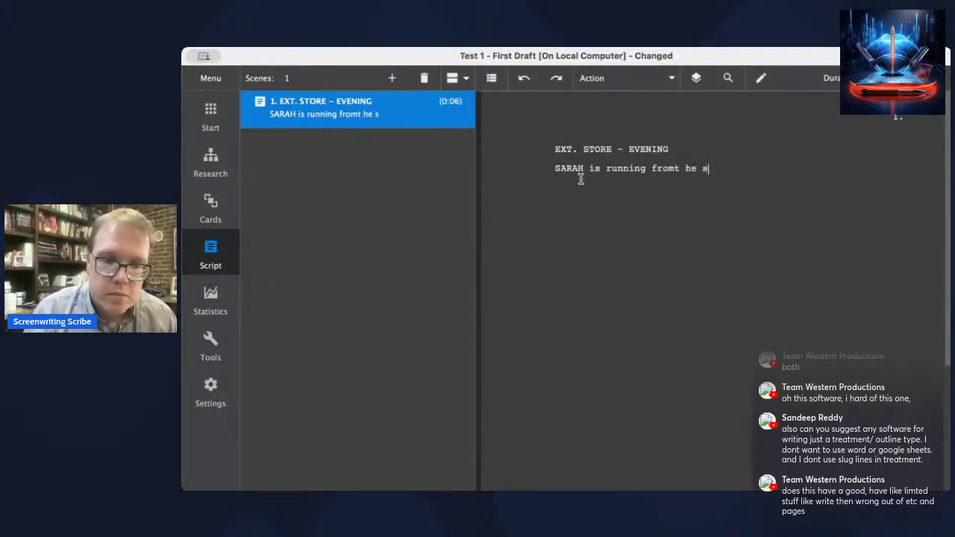
Step: Correct the action line under the store heading to read "SARAH is running from the store." and start a new line below it
{"action": "key", "text": "BackSpace"}
{"action": "key", "text": "BackSpace"}
{"action": "key", "text": "BackSpace"}
{"action": "key", "text": "BackSpace"}
{"action": "key", "text": "BackSpace"}
{"action": "key", "text": "BackSpace"}
{"action": "key", "text": "BackSpace"}
{"action": "key", "text": "BackSpace"}
{"action": "key", "text": "BackSpace"}
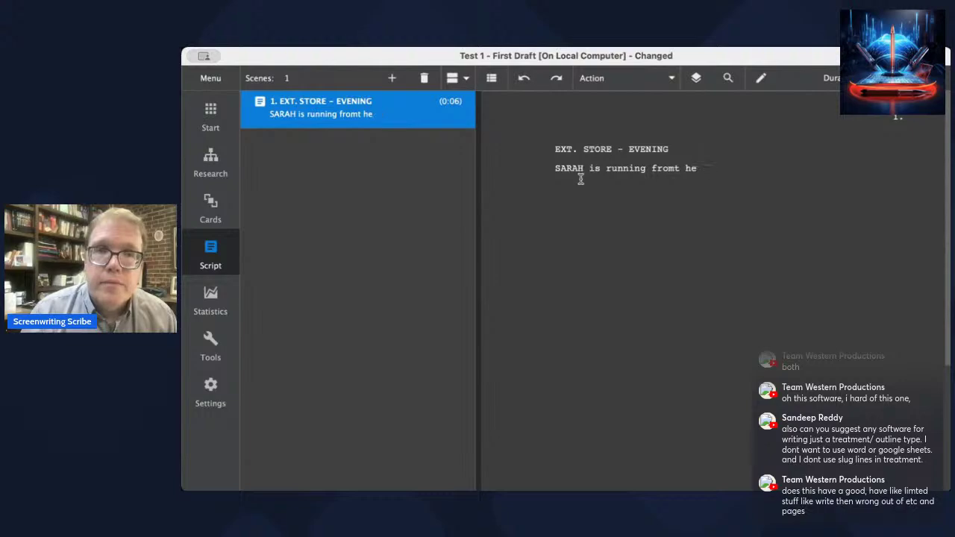
{"action": "key", "text": "BackSpace"}
{"action": "type", "text": "the sto"}
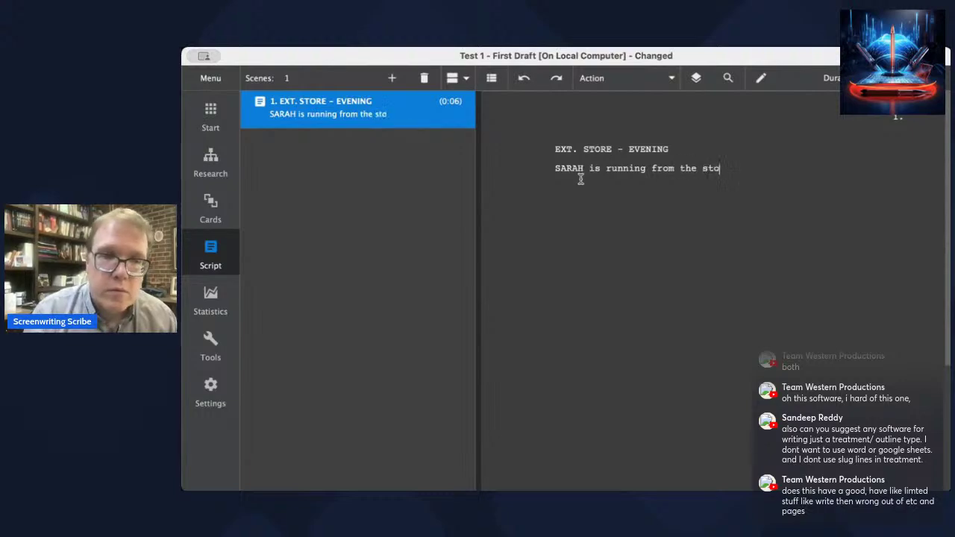
{"action": "type", "text": "re."}
{"action": "key", "text": "Return"}
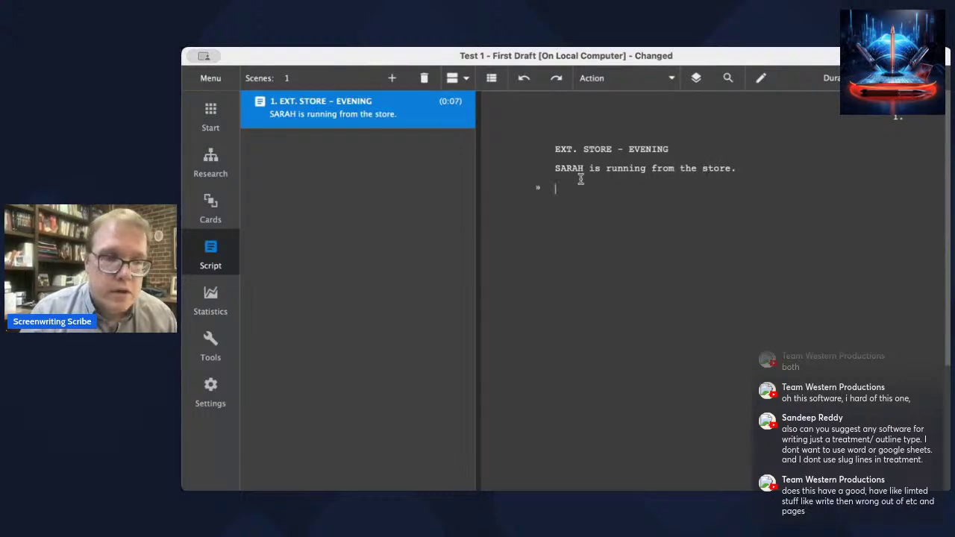
Step: Add a character cue for SARAH below the action line with the dialogue "I am scared."
{"action": "key", "text": "Tab"}
{"action": "type", "text": "SARAH"}
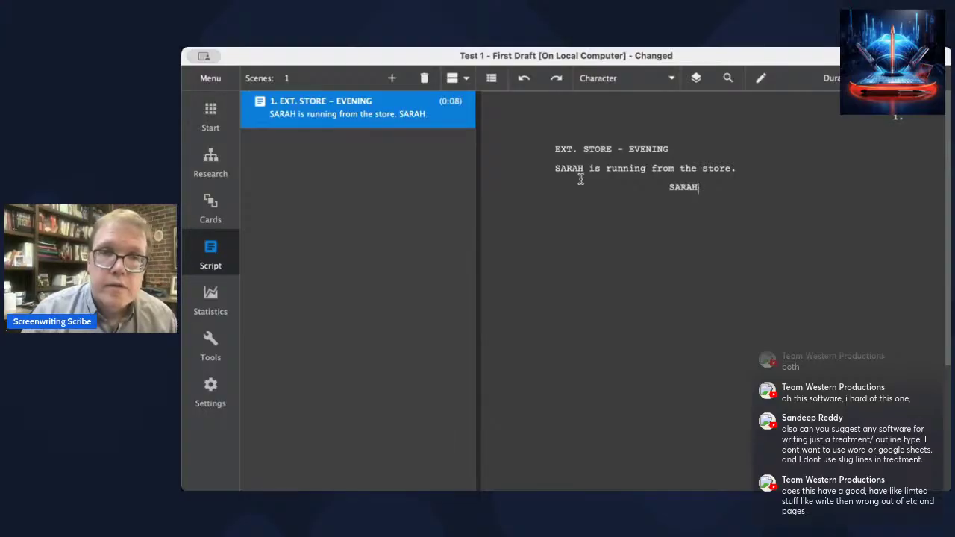
{"action": "key", "text": "Return"}
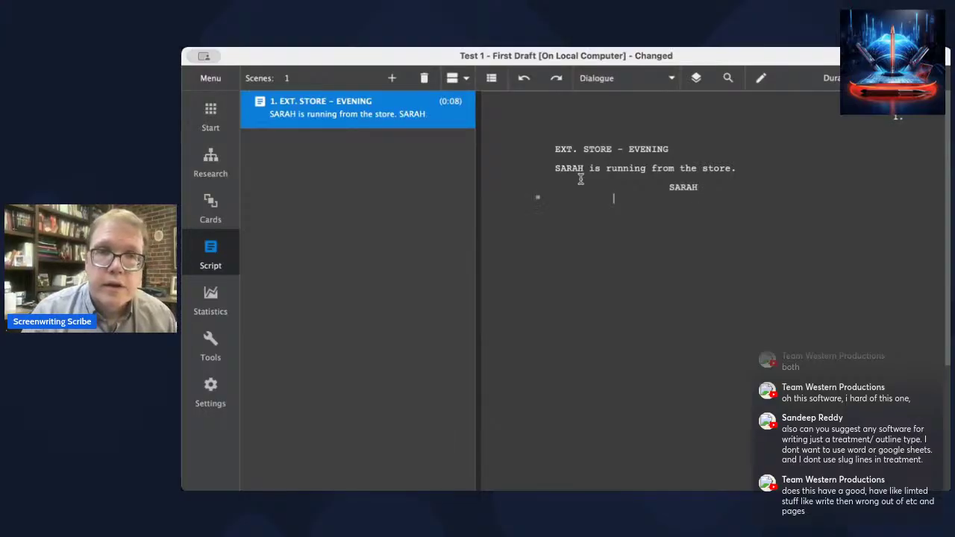
{"action": "type", "text": "I am"}
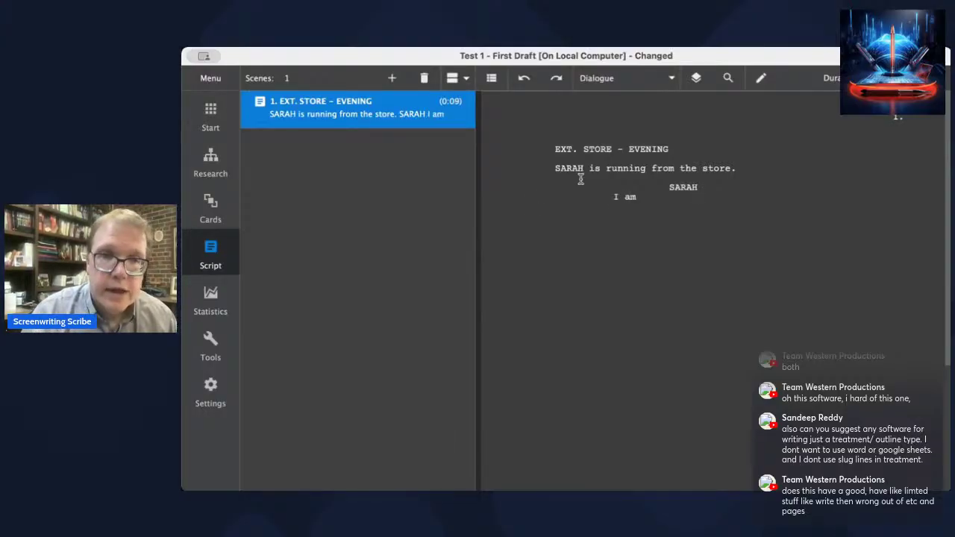
{"action": "type", "text": " scared"}
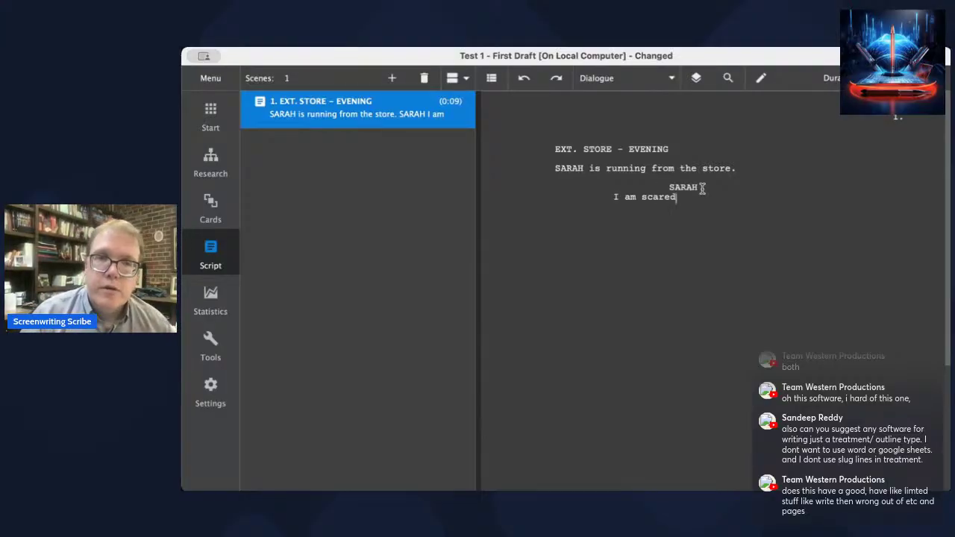
{"action": "type", "text": "."}
{"action": "key", "text": "Return"}
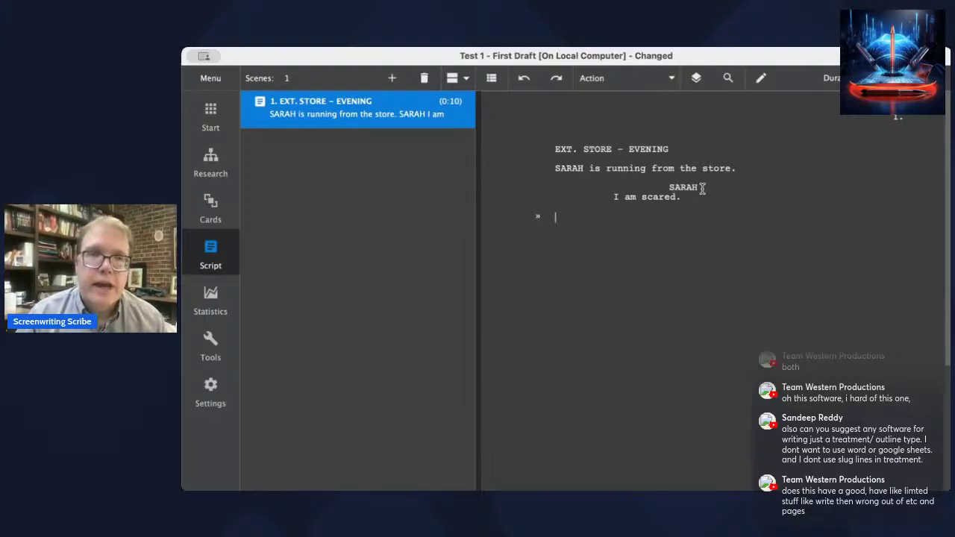
Step: Try a second SARAH cue below the dialogue, cycling its next line through parenthetical and dialogue, and delete the repeated name
{"action": "key", "text": "Tab"}
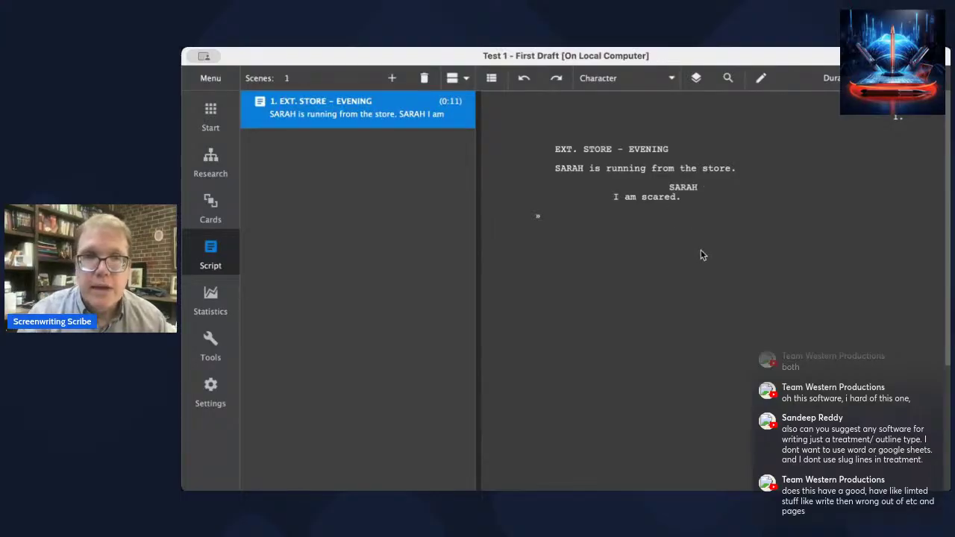
{"action": "type", "text": "SARAH"}
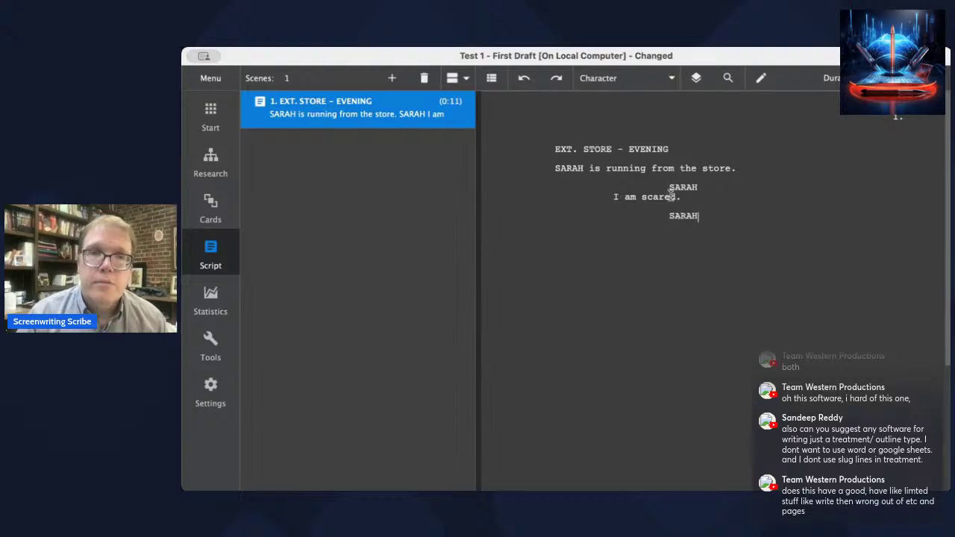
{"action": "key", "text": "Tab"}
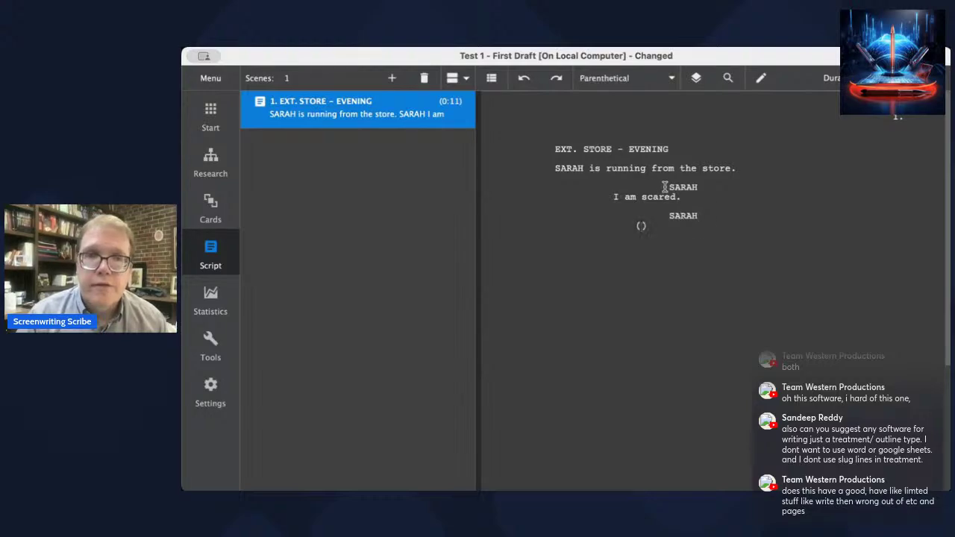
{"action": "key", "text": "Tab"}
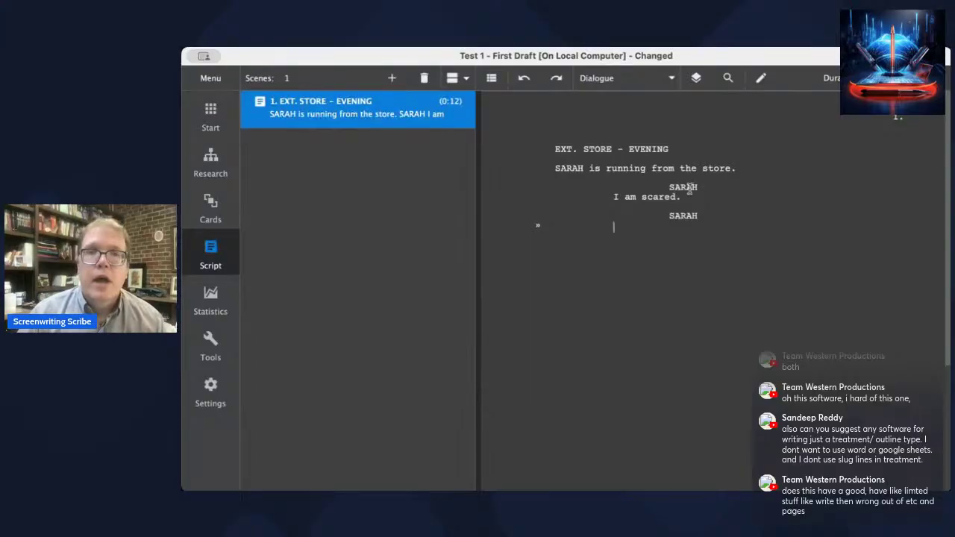
{"action": "left_click_drag", "start_coordinate": [711, 215], "coordinate": [669, 217]}
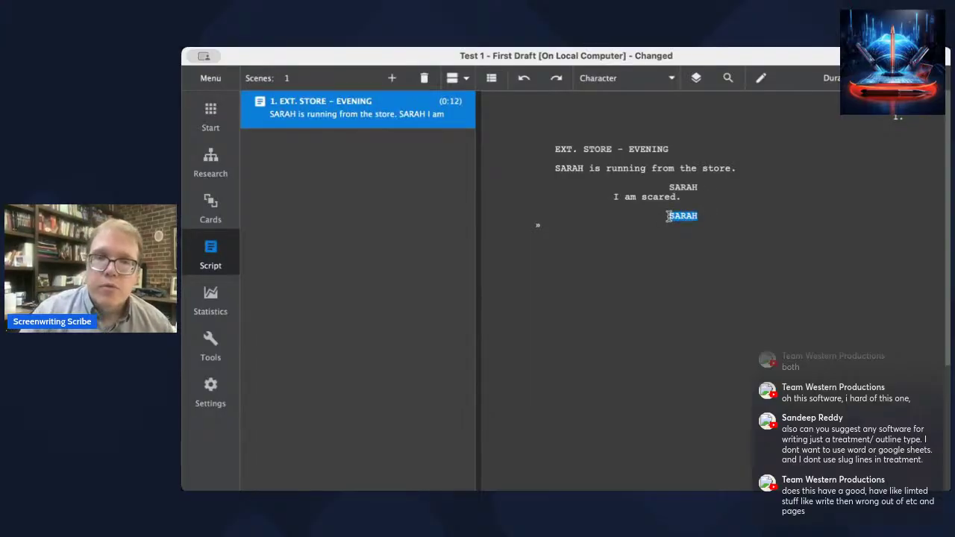
{"action": "key", "text": "BackSpace"}
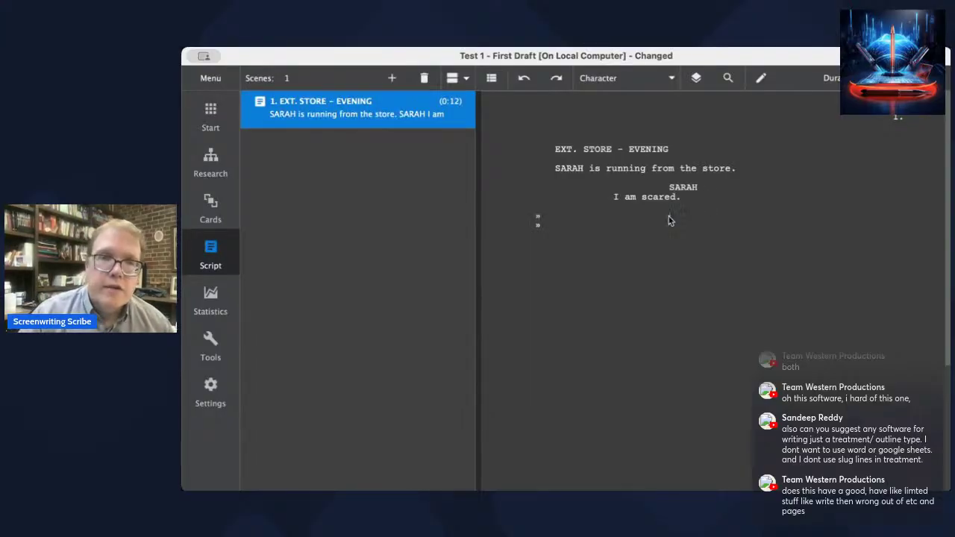
Step: View the store scene's card on the corkboard and return to the script
{"action": "left_click", "coordinate": [211, 203]}
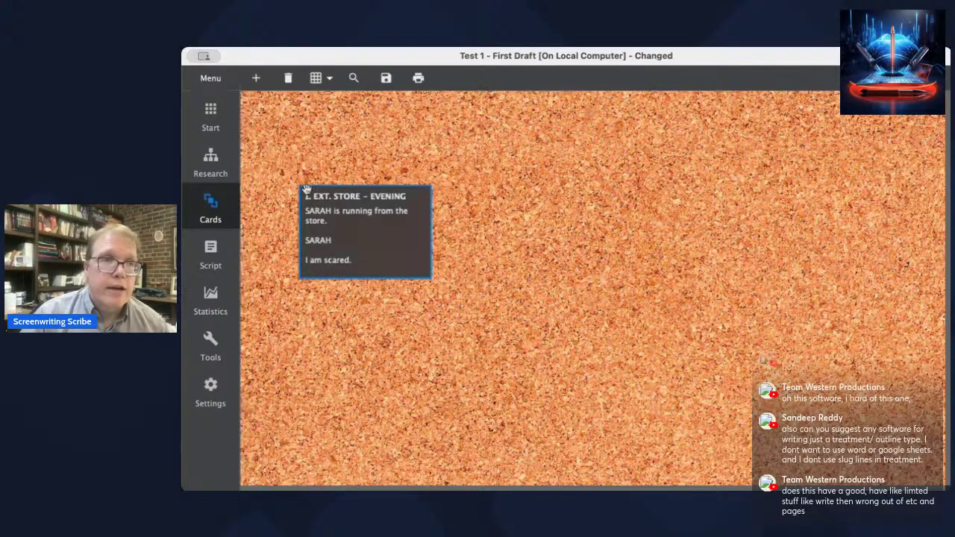
{"action": "left_click", "coordinate": [216, 251]}
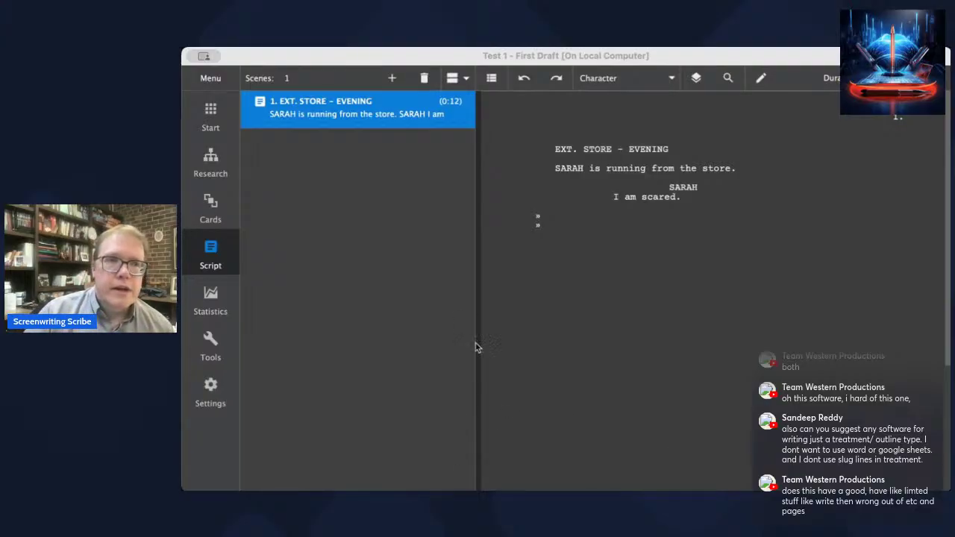
{"action": "left_click", "coordinate": [647, 59]}
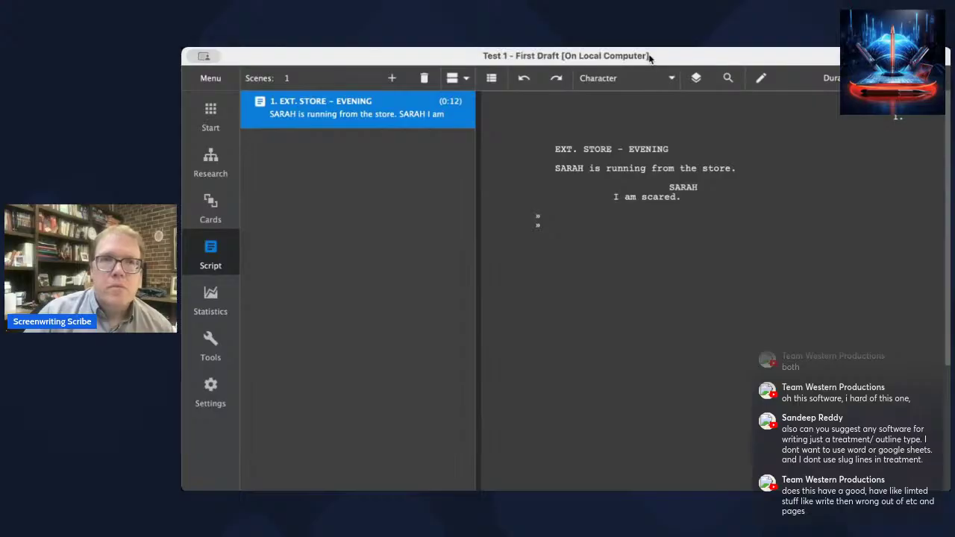